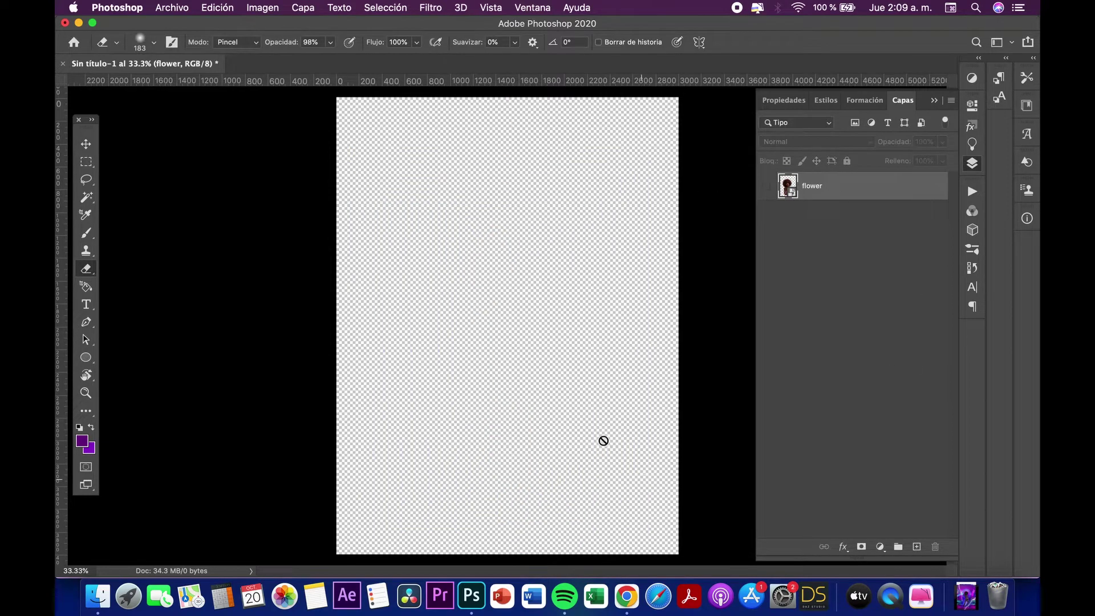
Add a gradient fill layer using a pink preset from the Púrpuras group.
left_click(339, 8)
mouse_move(371, 187)
left_click(551, 192)
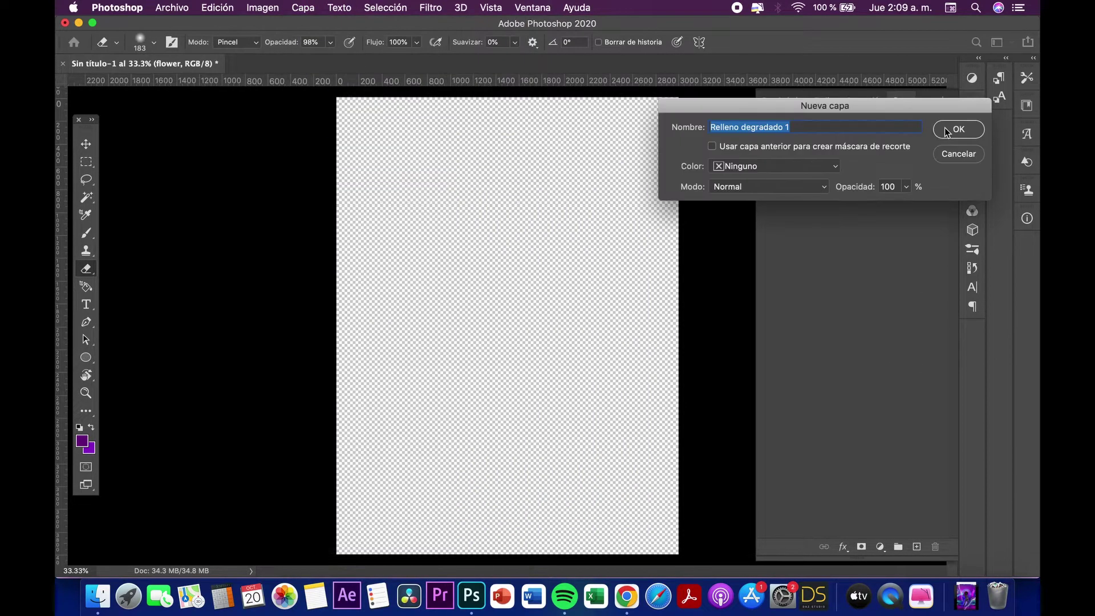
left_click(961, 127)
left_click(895, 148)
left_click(781, 203)
left_click(798, 224)
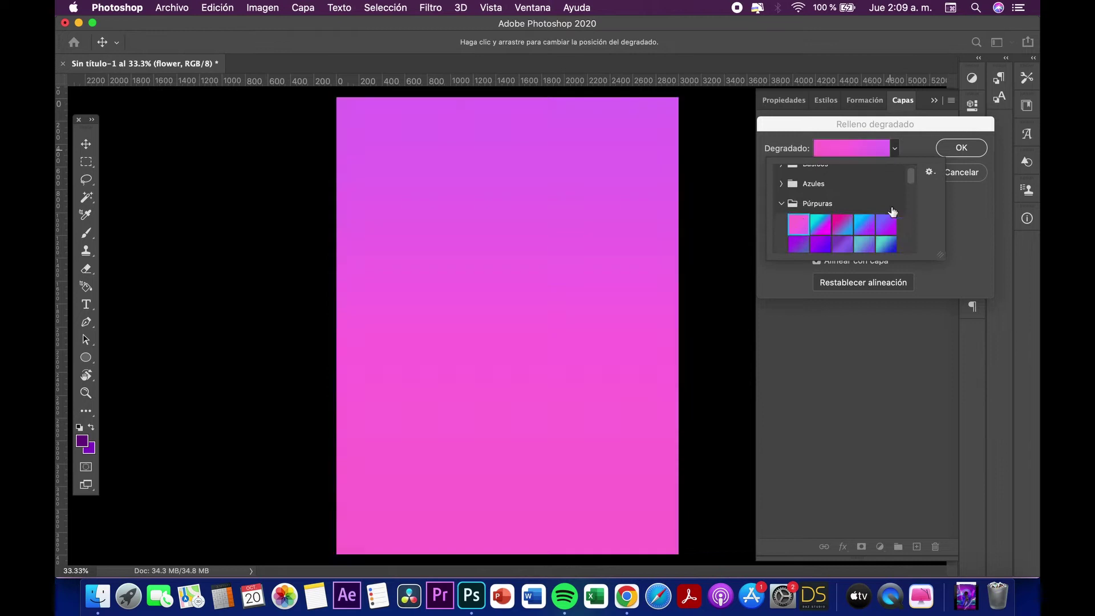
left_click(926, 146)
Change the gradient's right colour stop to a saturated purple and apply the fill layer.
left_click(859, 149)
left_click(1023, 400)
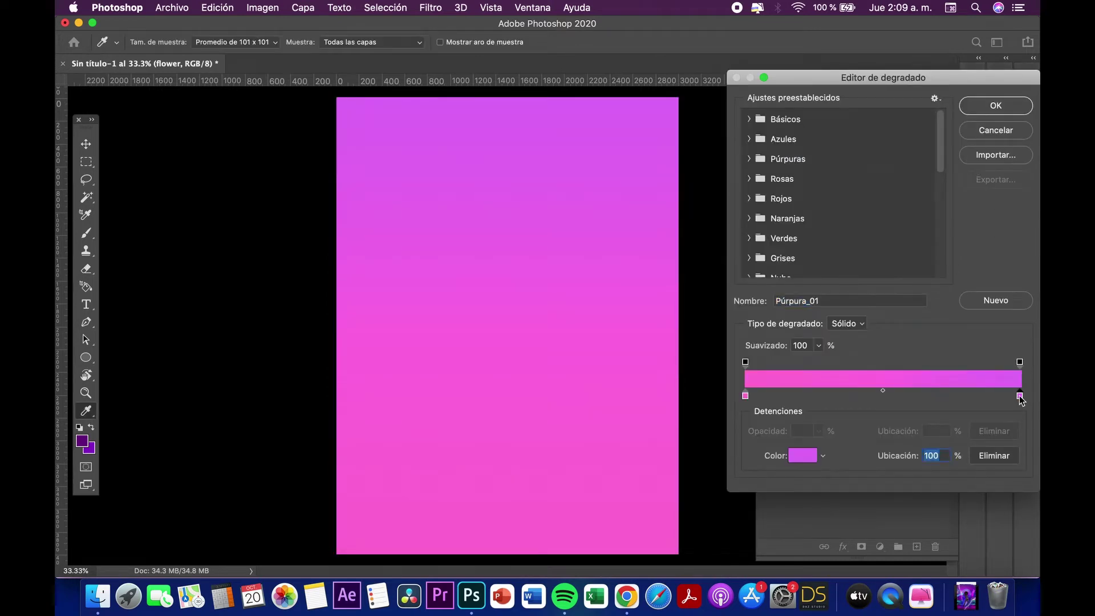
left_click(803, 455)
left_click(809, 211)
left_click_drag(805, 227, 830, 194)
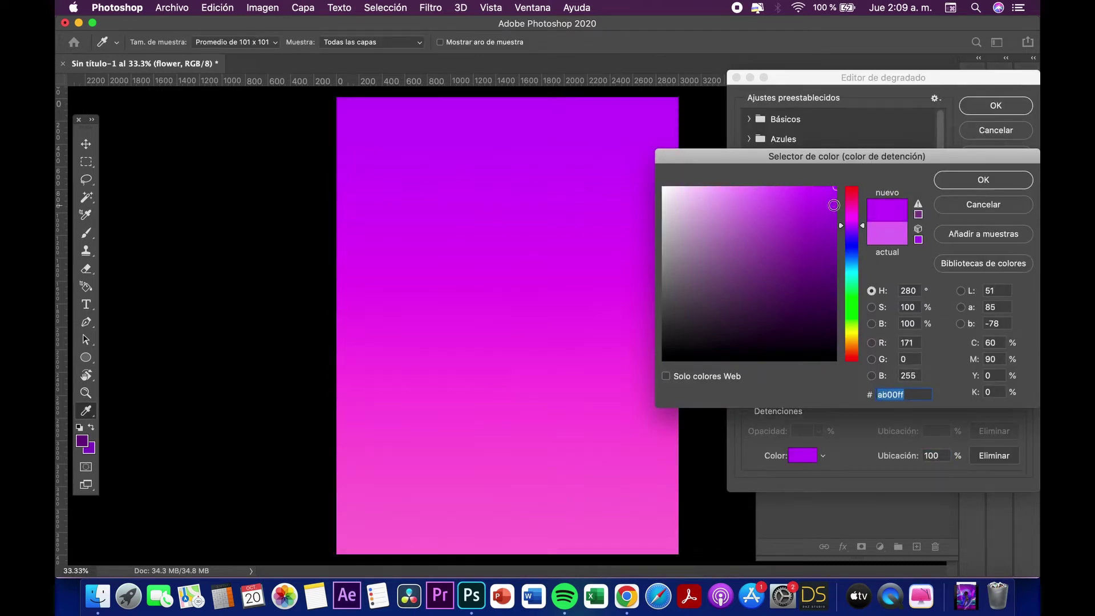
left_click(984, 180)
left_click(996, 105)
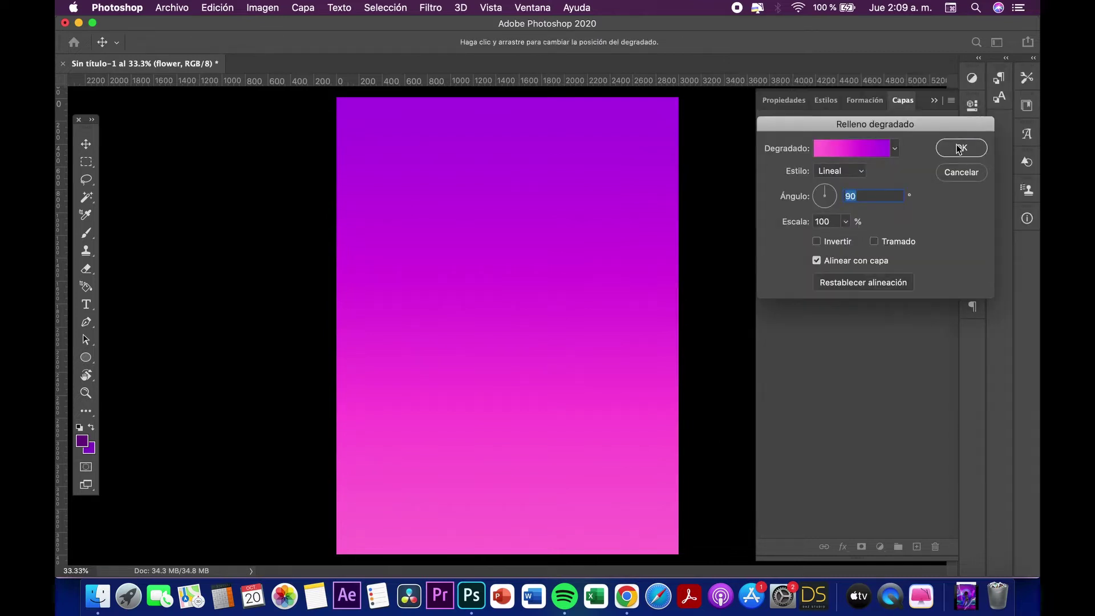
left_click(960, 148)
Put the flower layer above the gradient, then enlarge the woman and shift her right.
left_click_drag(827, 217, 827, 177)
left_click(767, 186)
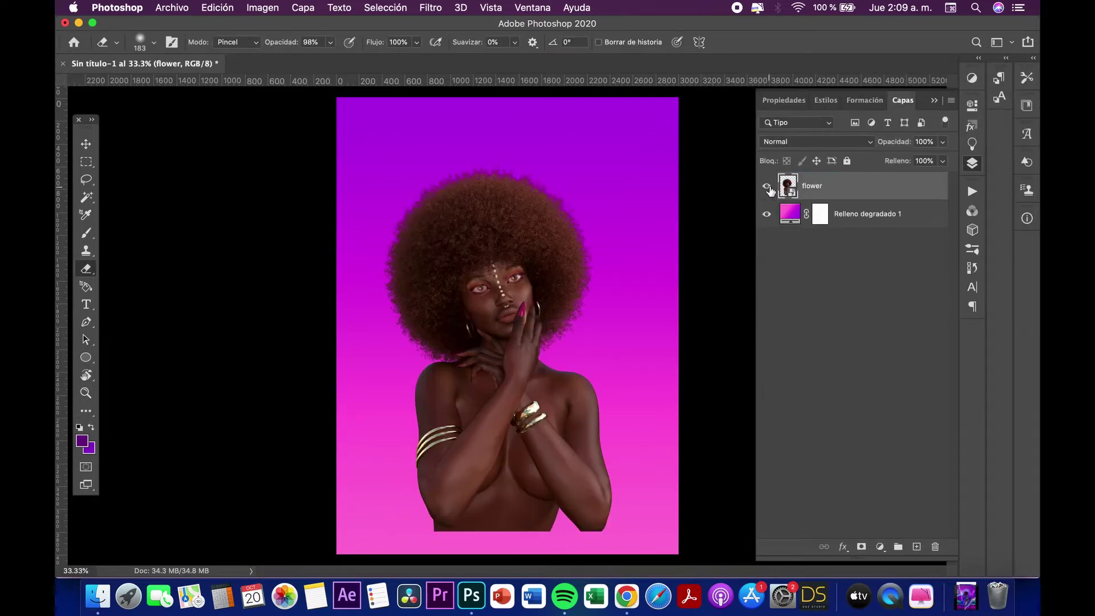
key("ctrl+t")
left_click_drag(585, 288, 595, 289)
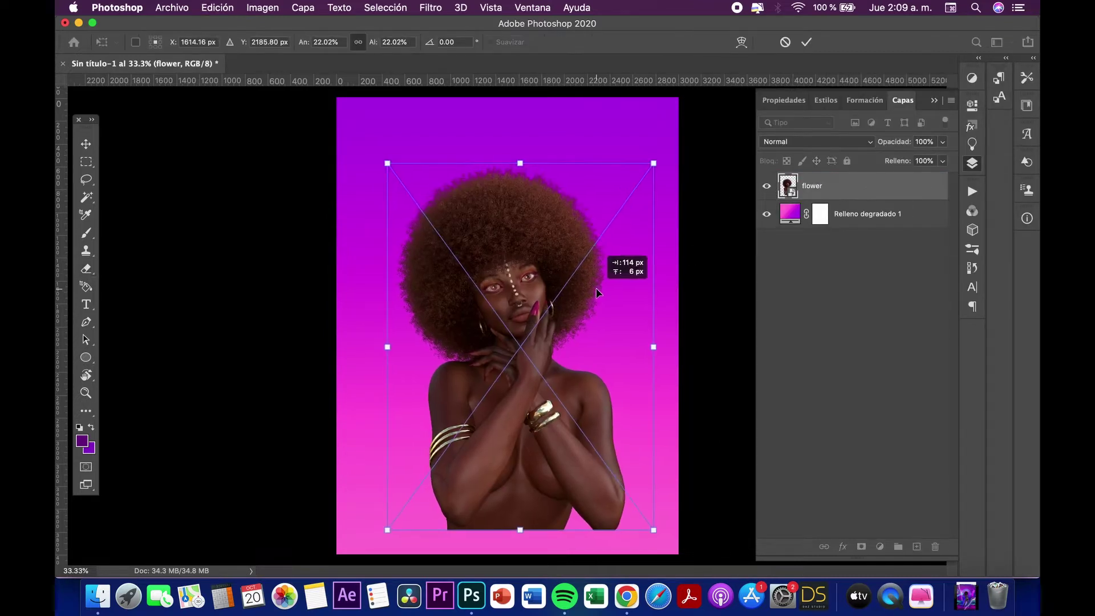
key("Return")
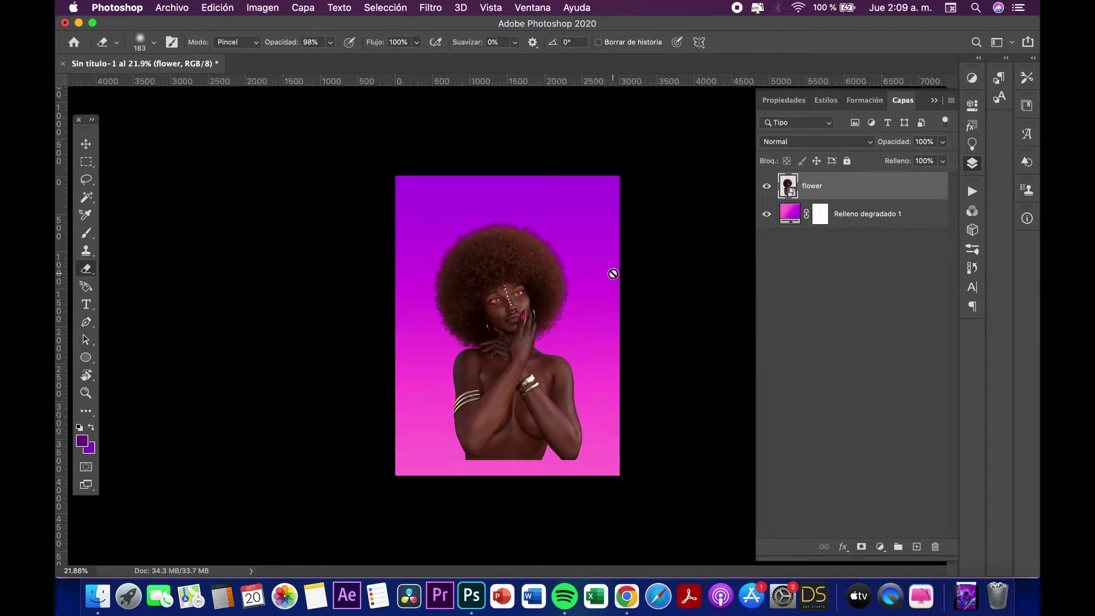
scroll(613, 274, "up", 1)
scroll(613, 273, "up", 1)
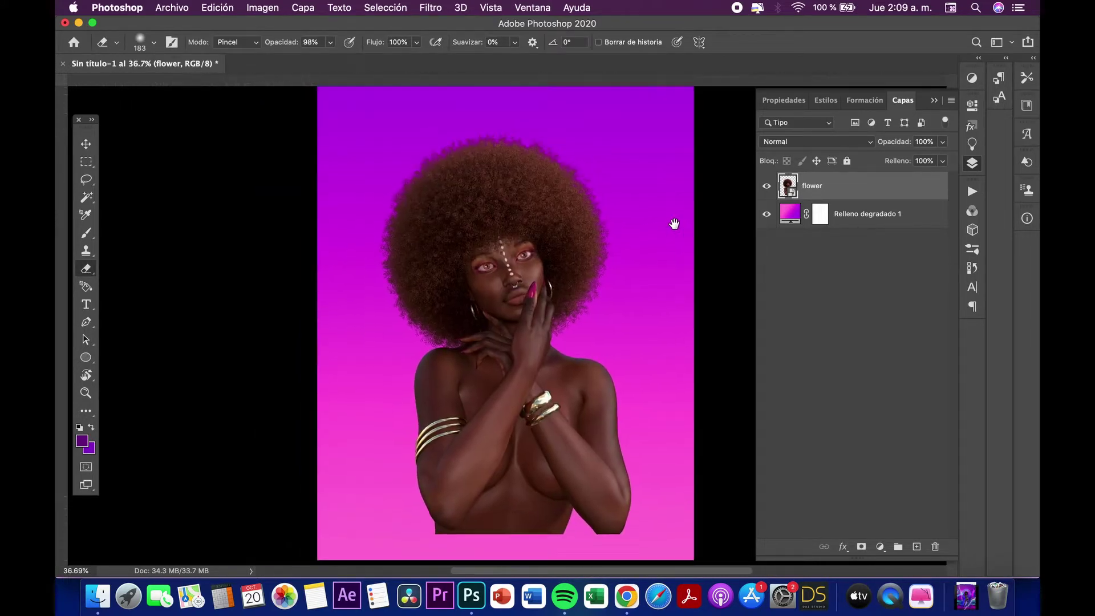
Use Spotlight to find and open the flowerr folder of flower images.
key("super+space")
type("f")
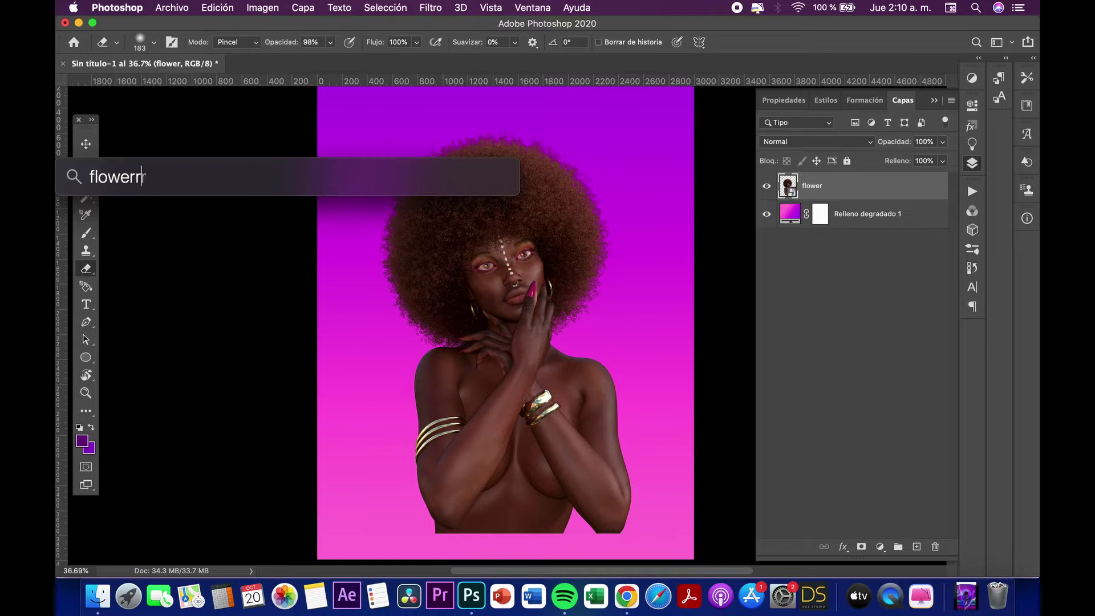
double_click(210, 217)
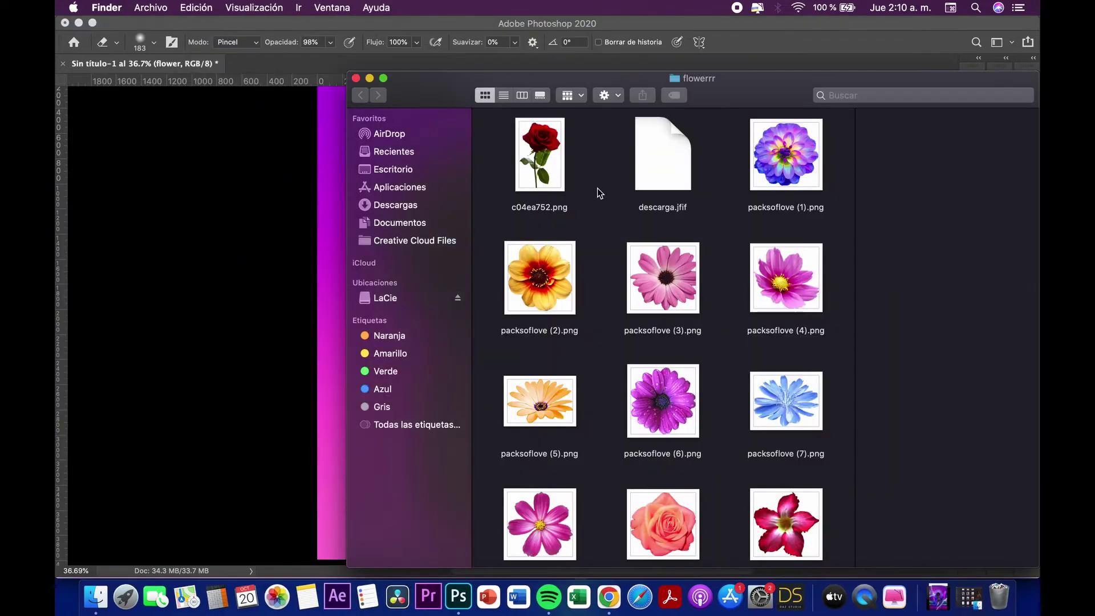
Drag packsoflove (51) onto the canvas and position it at the lower left.
scroll(707, 372, "down", 10)
scroll(707, 371, "down", 5)
scroll(786, 182, "down", 5)
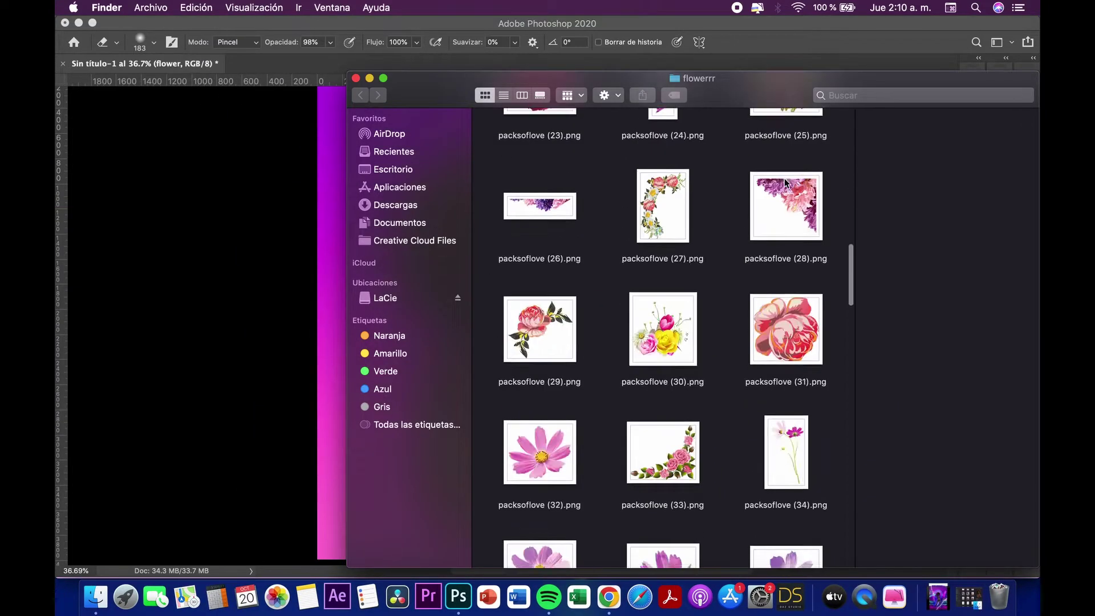
scroll(786, 182, "down", 5)
scroll(786, 182, "down", 10)
scroll(786, 182, "down", 2)
scroll(786, 183, "up", 15)
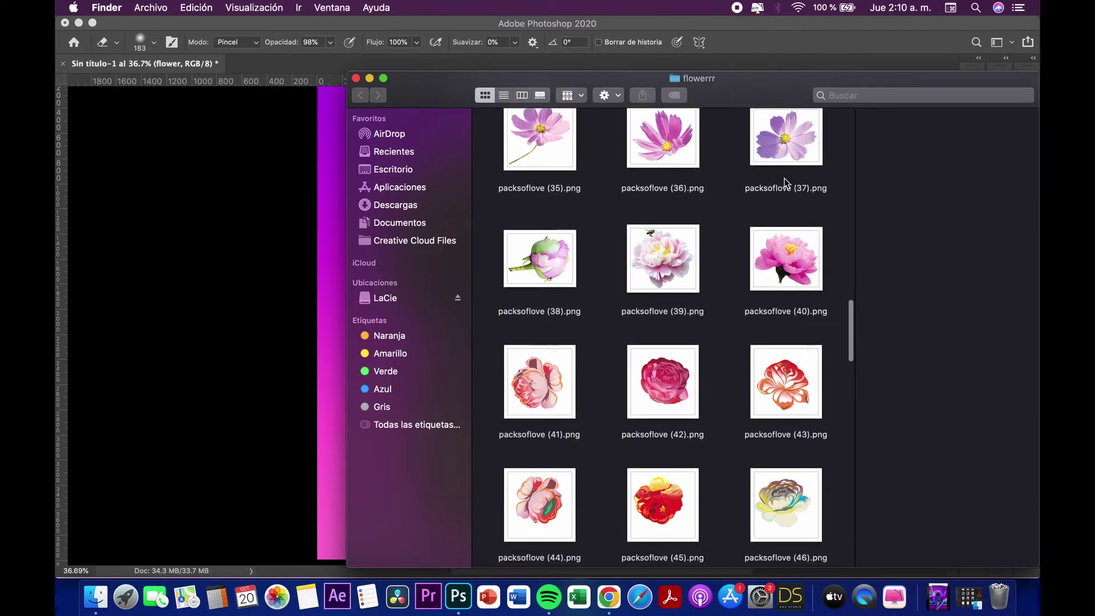
scroll(785, 178, "down", 10)
left_click_drag(690, 245, 306, 293)
mouse_move(544, 358)
left_mouse_down()
mouse_move(538, 421)
mouse_move(473, 501)
left_mouse_up()
Place the packsoflove (52) flower cluster along the bottom of the portrait.
key("Return")
key("e")
left_click(96, 596)
left_click(294, 340)
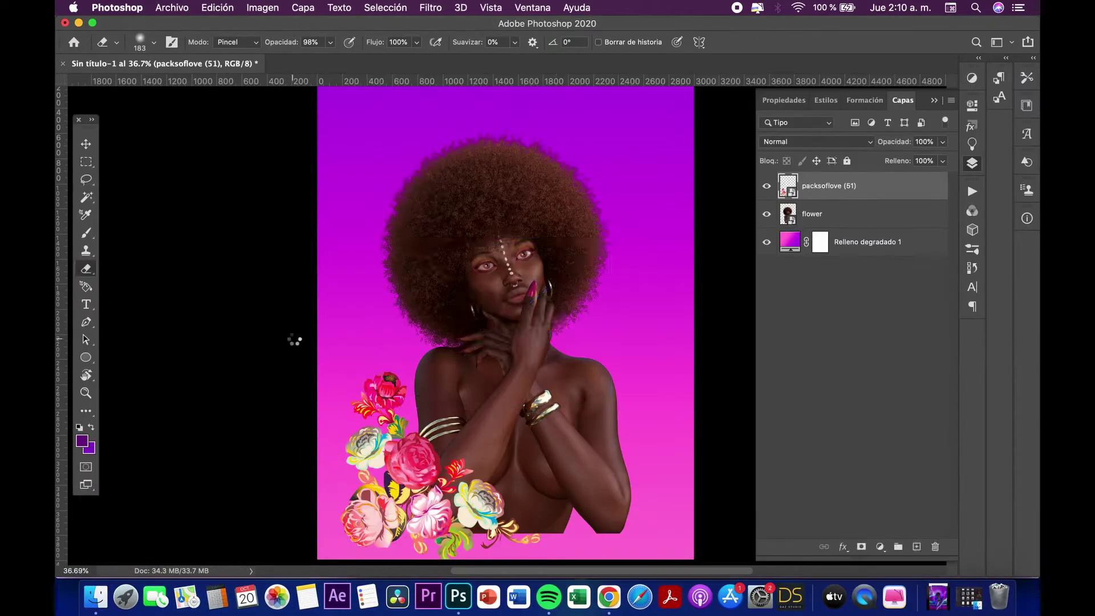
mouse_move(513, 331)
left_mouse_down()
mouse_move(593, 297)
mouse_move(593, 468)
left_mouse_up()
key("Return")
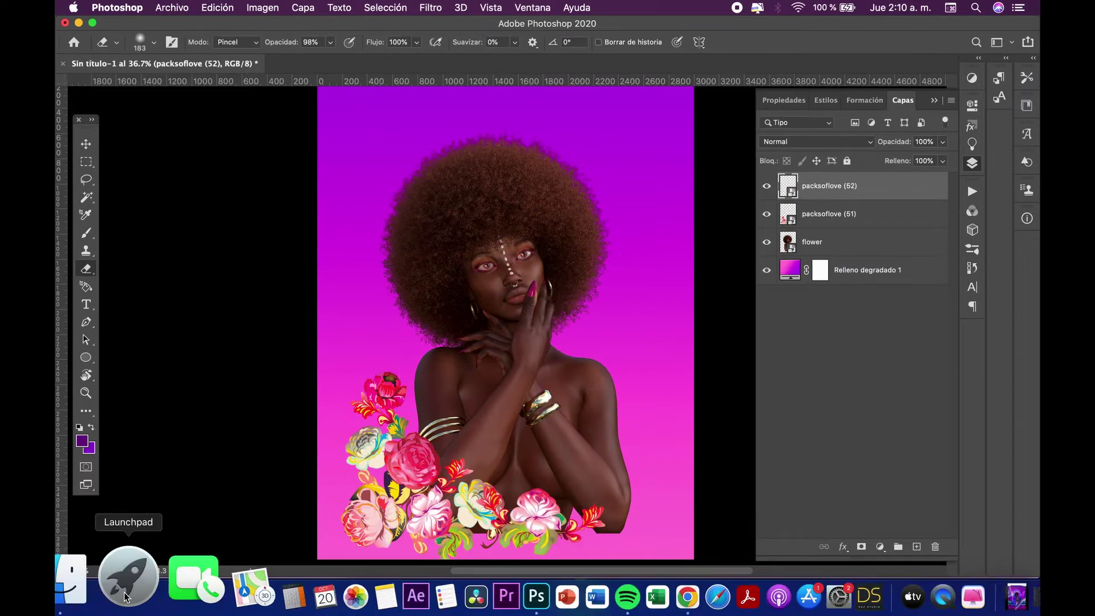
Add packsoflove (54), move it behind the woman and shift it right.
left_click(72, 581)
left_click_drag(660, 365, 605, 317)
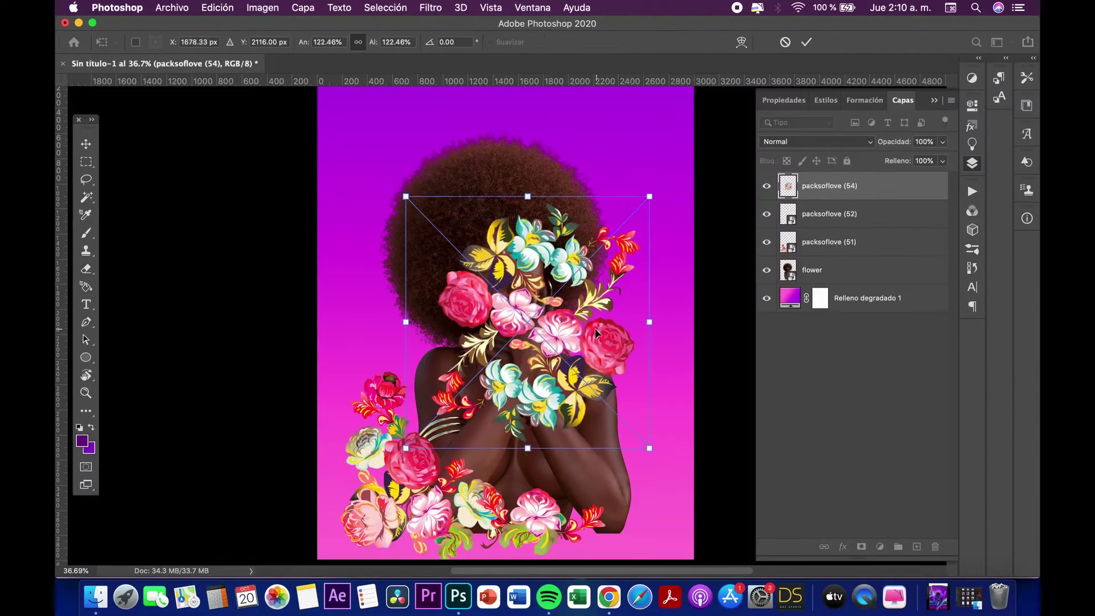
key("Return")
left_click_drag(839, 192, 844, 284)
key("ctrl+t")
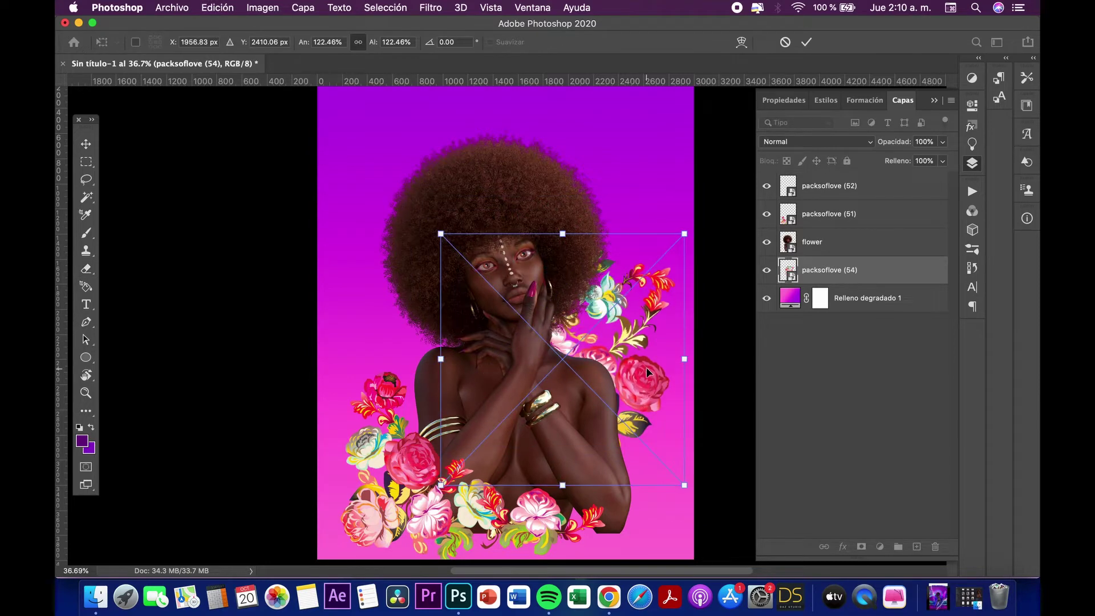
left_click_drag(609, 345, 655, 344)
key("Return")
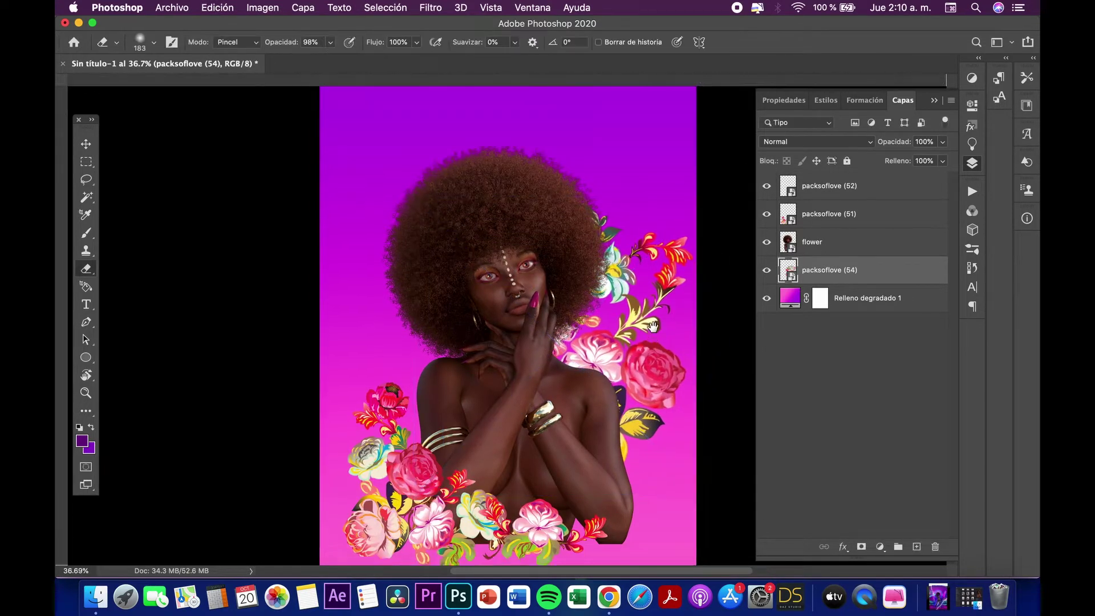
Reposition the packsoflove (51) cluster at lower left and nudge (52) down-left.
scroll(507, 325, "down", 2)
left_click(85, 144)
left_click_drag(382, 358, 400, 365)
key("ctrl+t")
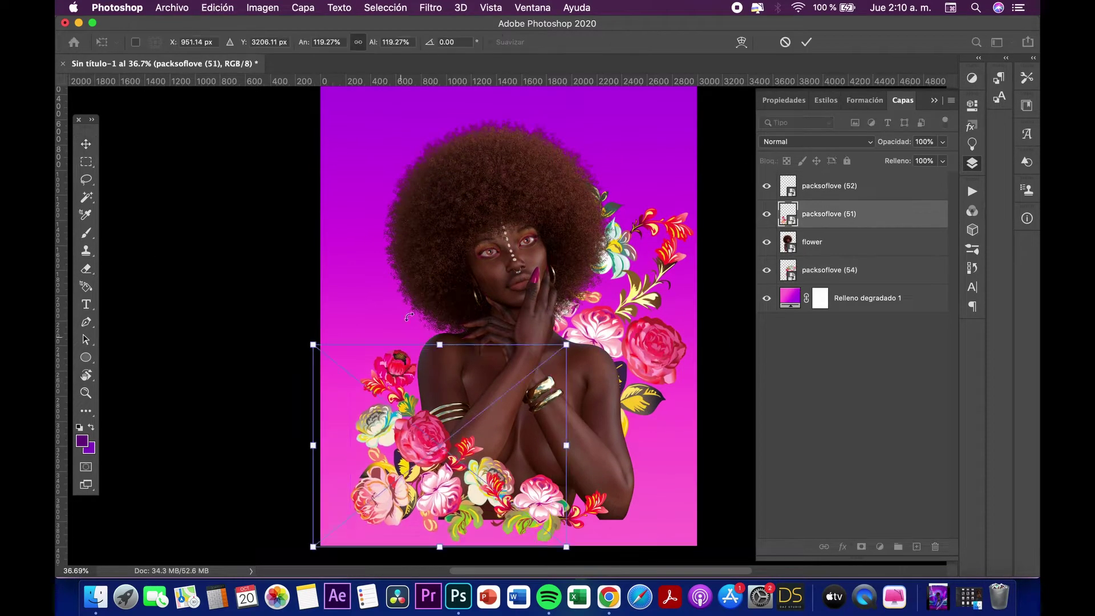
left_click_drag(319, 542, 296, 513)
key("Return")
left_click(547, 502)
left_click_drag(547, 501, 538, 506)
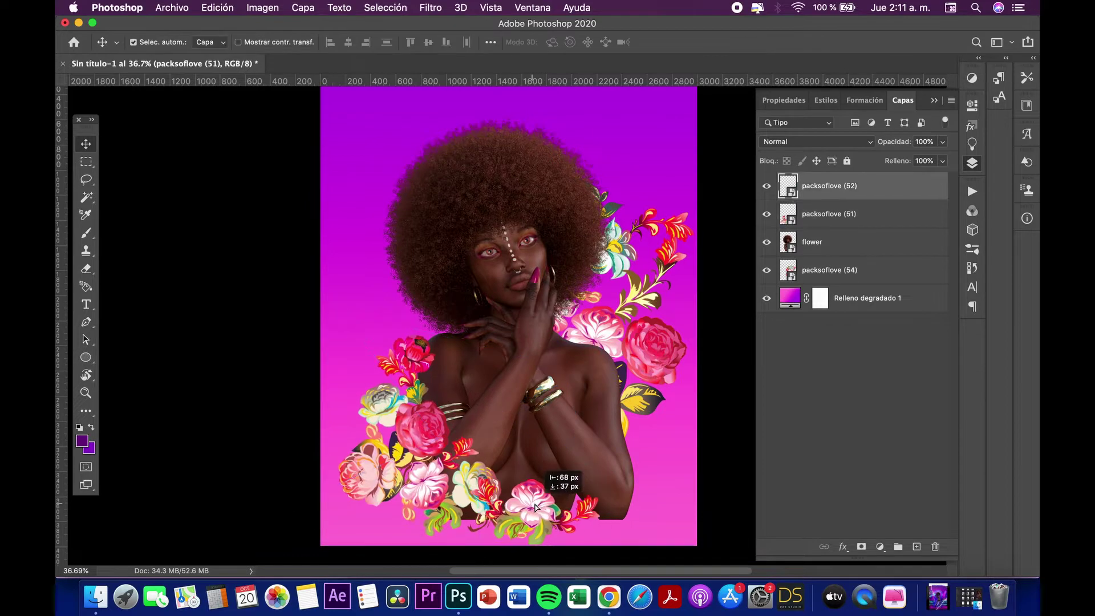
Duplicate packsoflove (51), flip the copy horizontally and move it to the right side.
left_click(477, 482, "ctrl")
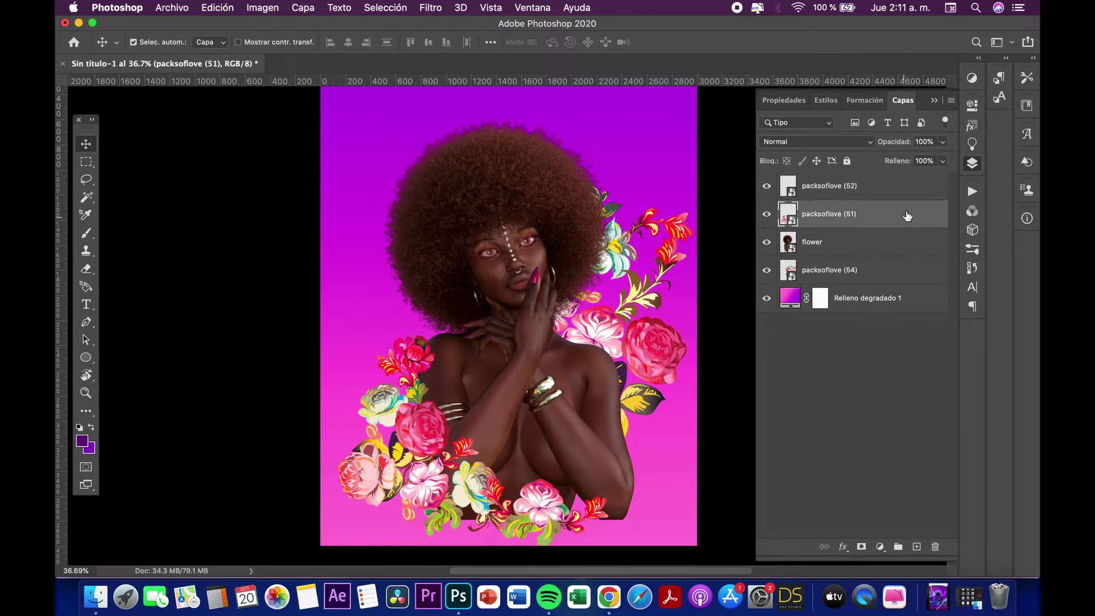
left_click_drag(907, 216, 916, 546)
key("ctrl+t")
right_click(445, 410)
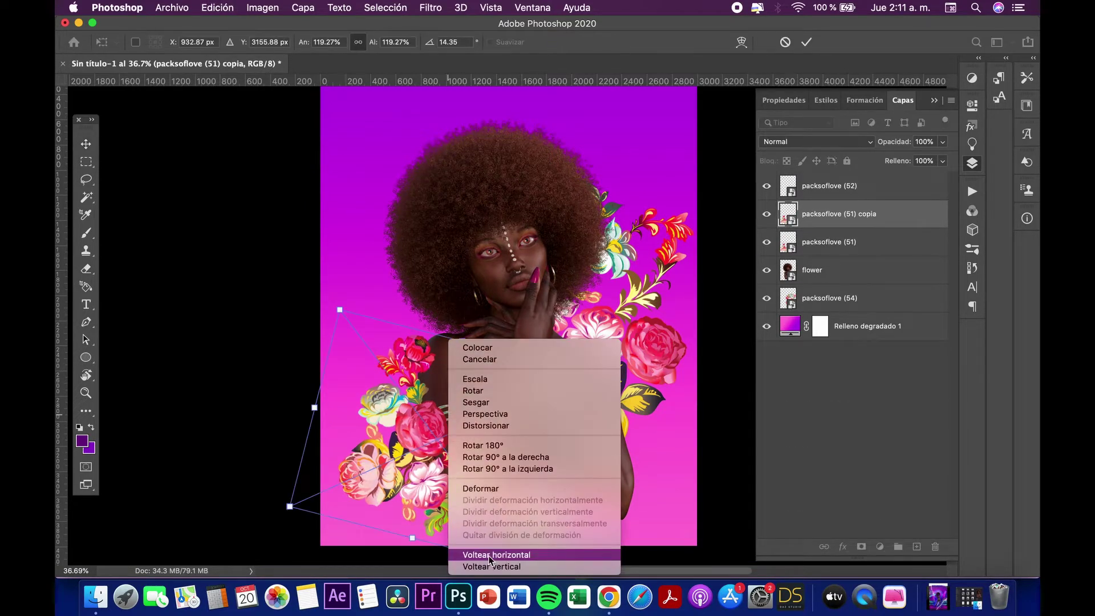
left_click(488, 556)
mouse_move(610, 425)
left_mouse_down()
mouse_move(585, 429)
mouse_move(583, 326)
mouse_move(630, 296)
left_mouse_up()
key("Return")
Move packsoflove (54) up and right, then fit the whole image in the window.
key("ctrl+t")
mouse_move(542, 321)
left_mouse_down()
mouse_move(662, 278)
mouse_move(439, 328)
left_mouse_up()
key("Return")
key("ctrl+minus")
key("ctrl+0")
Select all flower layers and move the whole frame down toward the bottom.
left_click(877, 197)
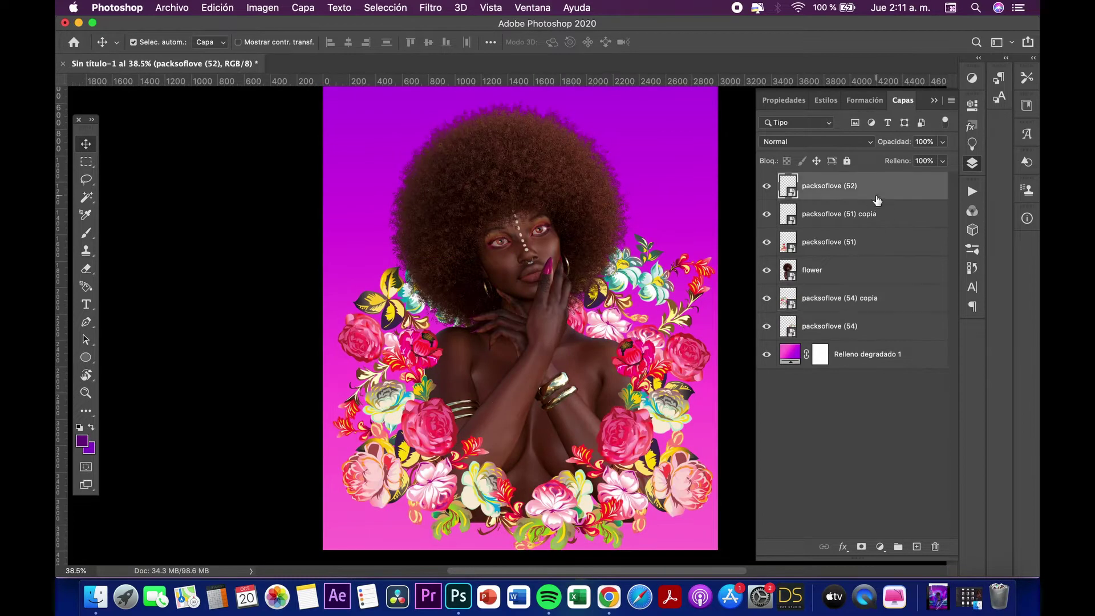
left_click(854, 327, "shift")
key("ctrl+t")
left_click_drag(642, 331, 659, 327)
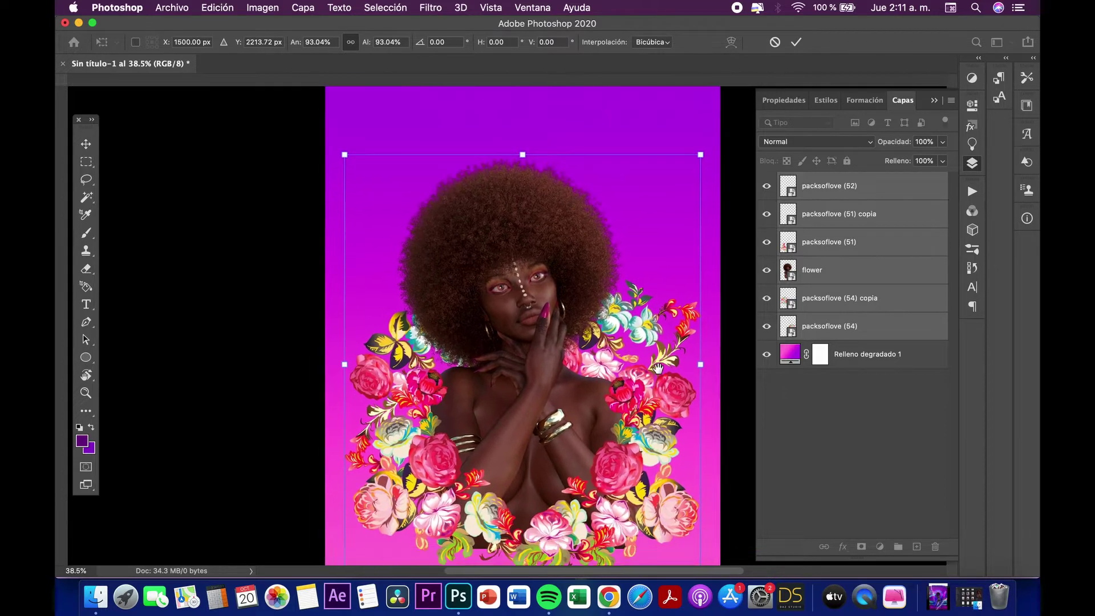
mouse_move(658, 326)
left_mouse_down()
mouse_move(628, 382)
mouse_move(629, 366)
left_mouse_up()
Set up the Ellipse tool with a yellow-orange gradient fill from the Naranjas presets.
key("Return")
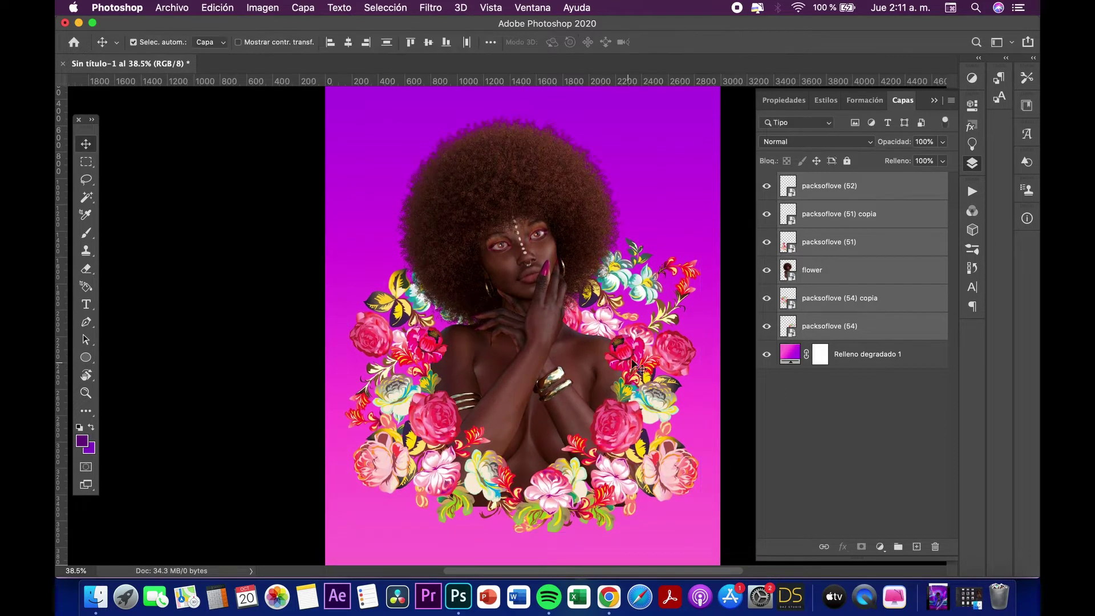
left_click(846, 306)
left_click(917, 548)
key("u")
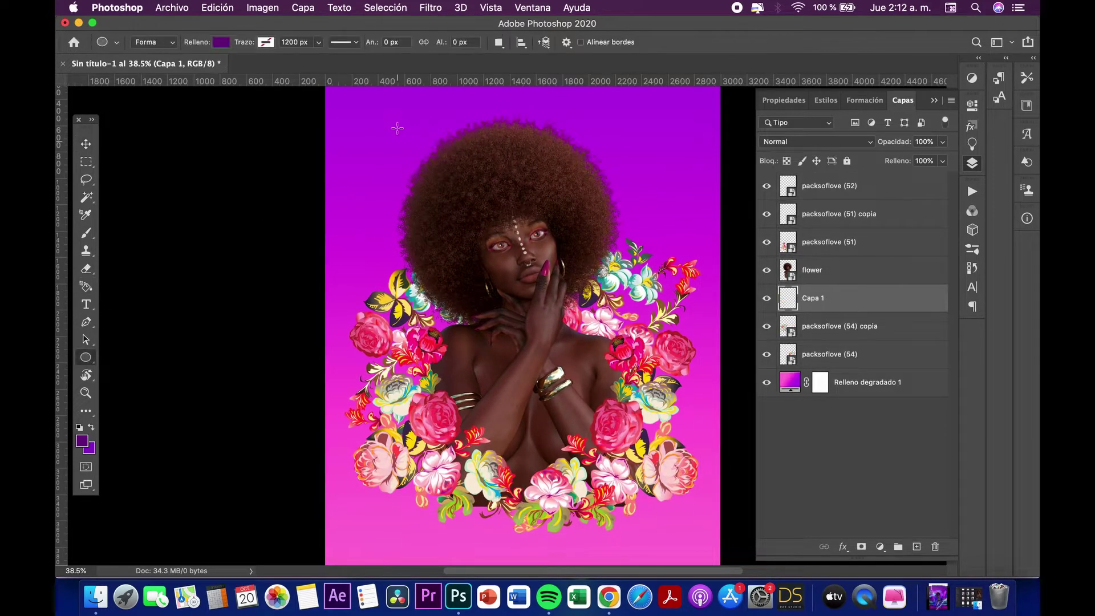
scroll(443, 184, "right", 1)
left_click(222, 42)
left_click(193, 73)
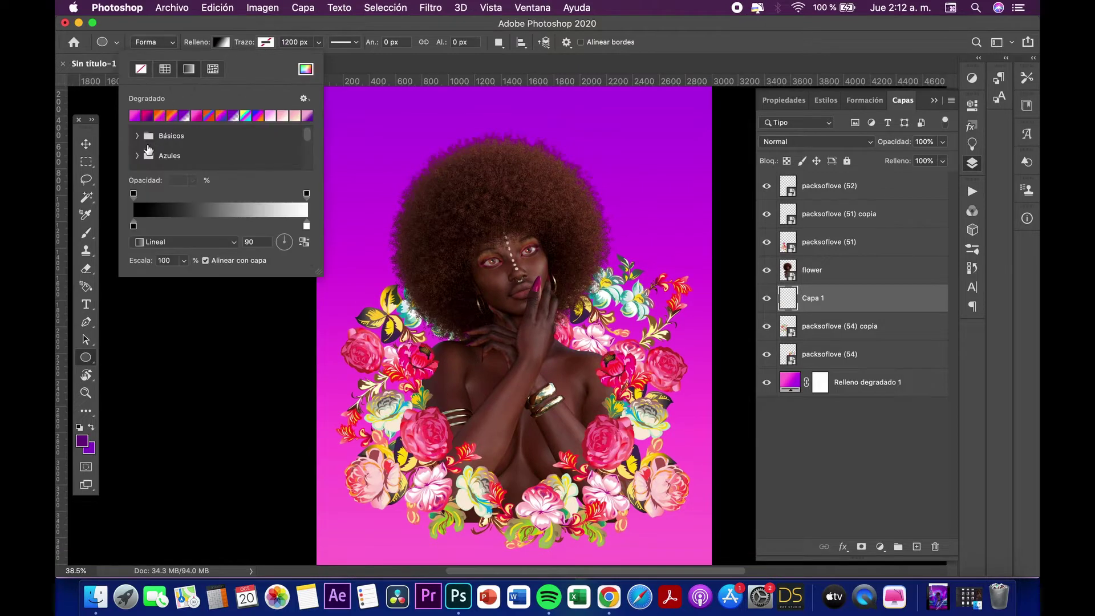
left_click(137, 149)
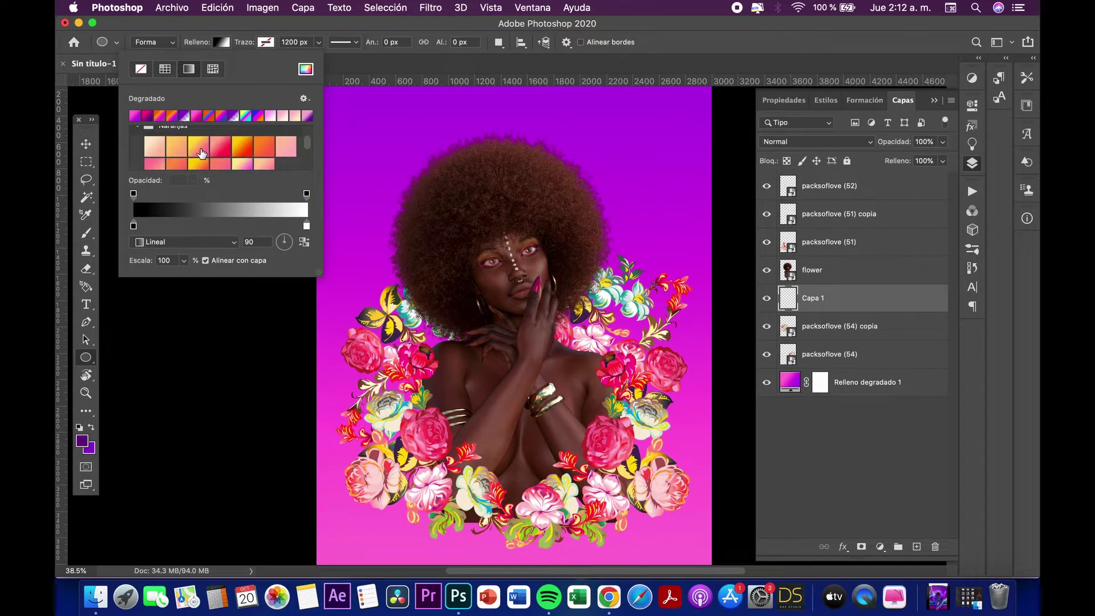
left_click(201, 153)
Draw a large gradient circle, centred behind the head and below the flower layers.
left_click_drag(352, 97, 630, 354)
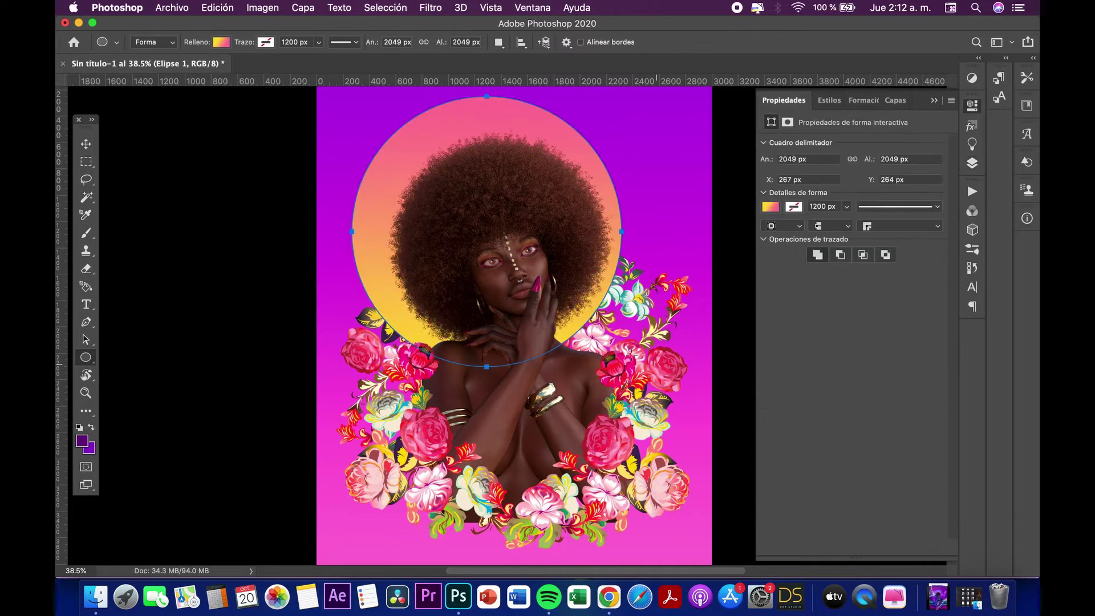
key("v")
left_click_drag(574, 151, 590, 172)
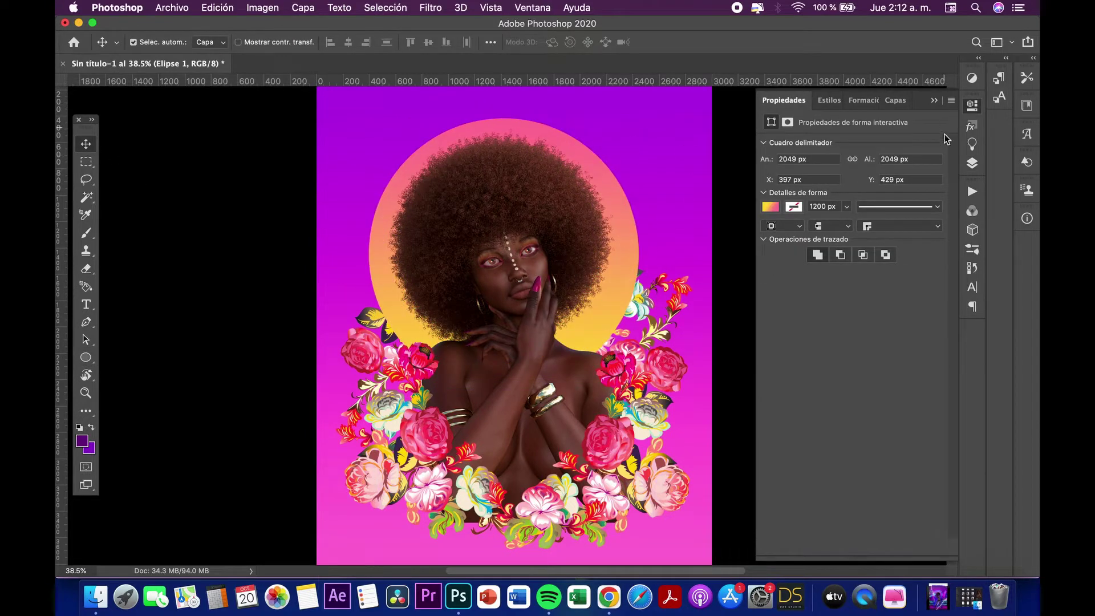
left_click(973, 165)
left_click_drag(819, 303, 816, 368)
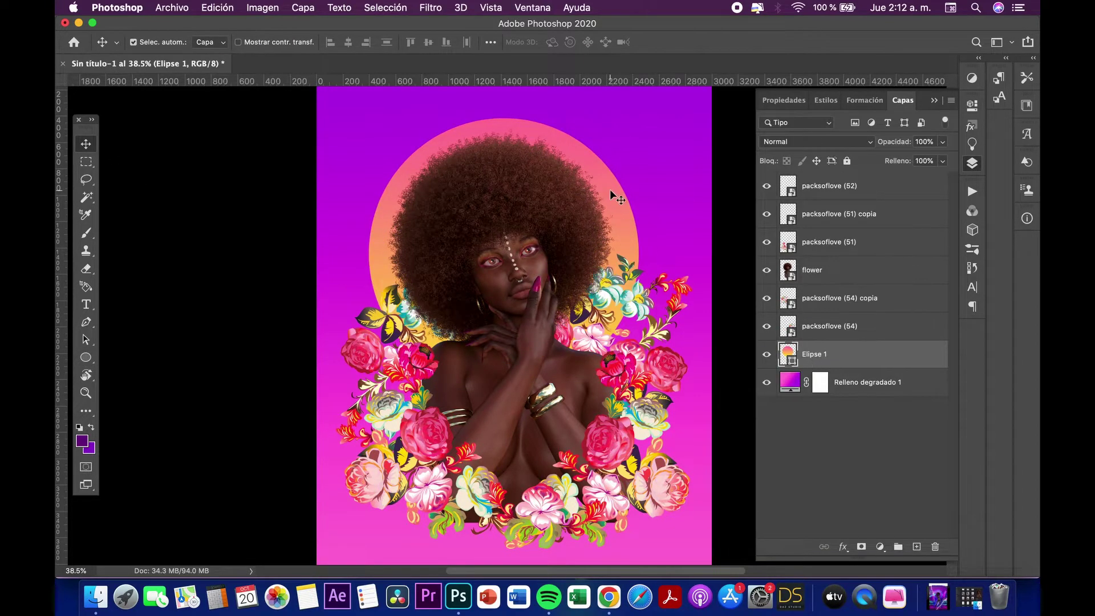
left_click(844, 384)
Give the circle an Outer Glow of size 169 in orange f9a401.
double_click(924, 359)
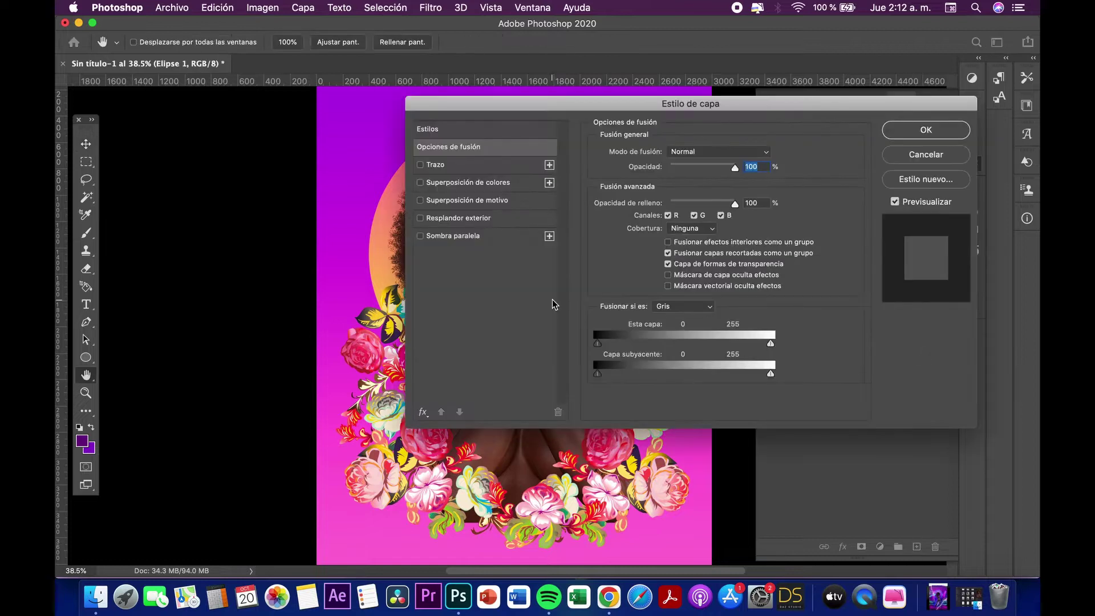
left_click(492, 218)
left_click_drag(646, 103, 796, 59)
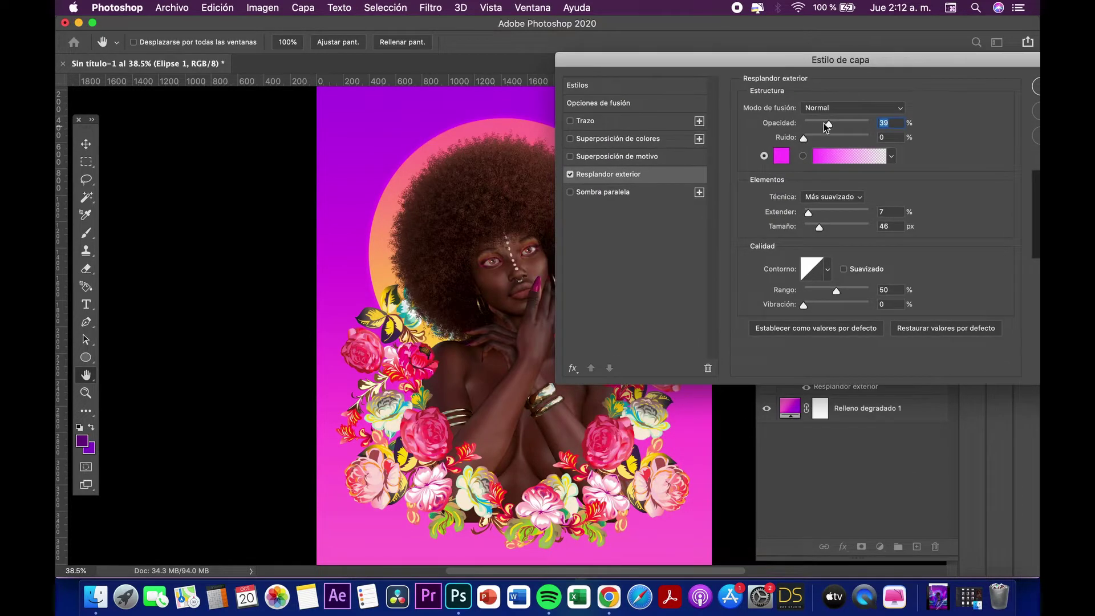
left_click_drag(839, 227, 850, 226)
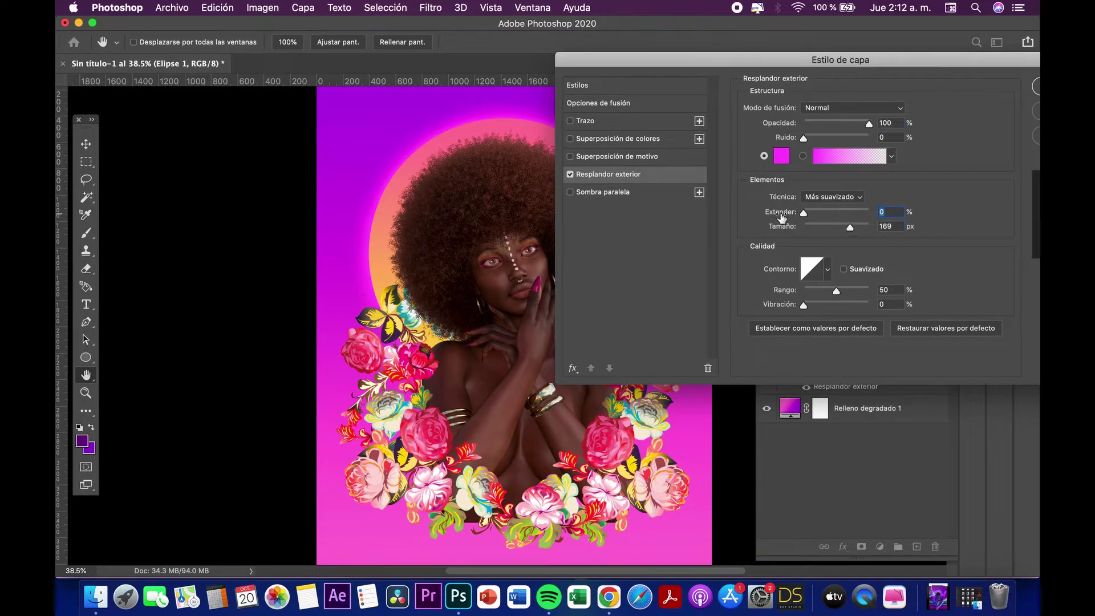
left_click(781, 156)
left_click_drag(856, 336, 857, 346)
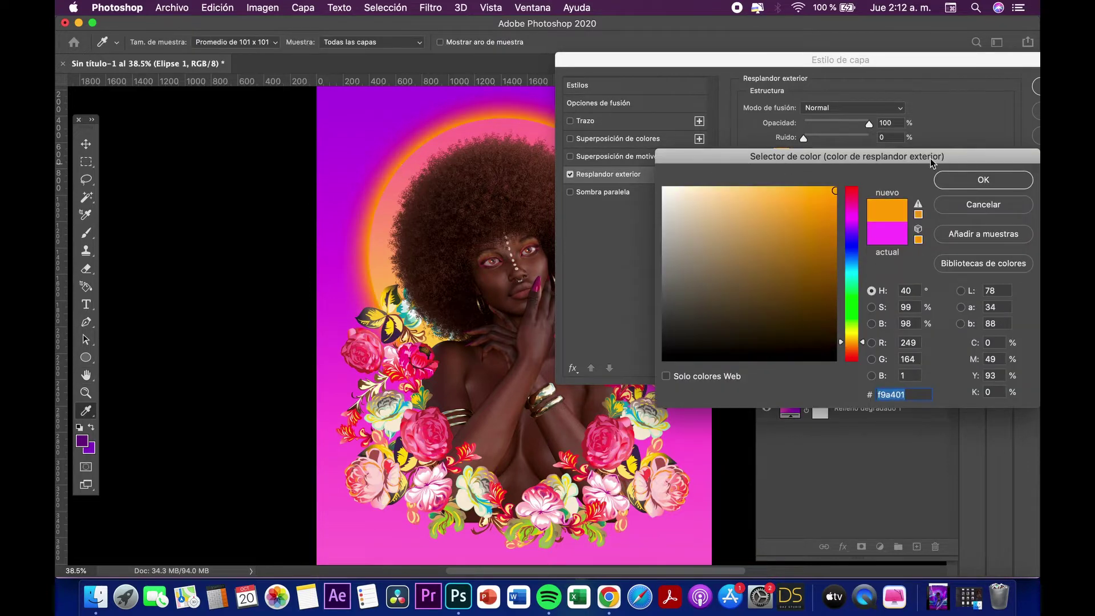
left_click_drag(933, 163, 619, 325)
left_click(667, 342)
key("Return")
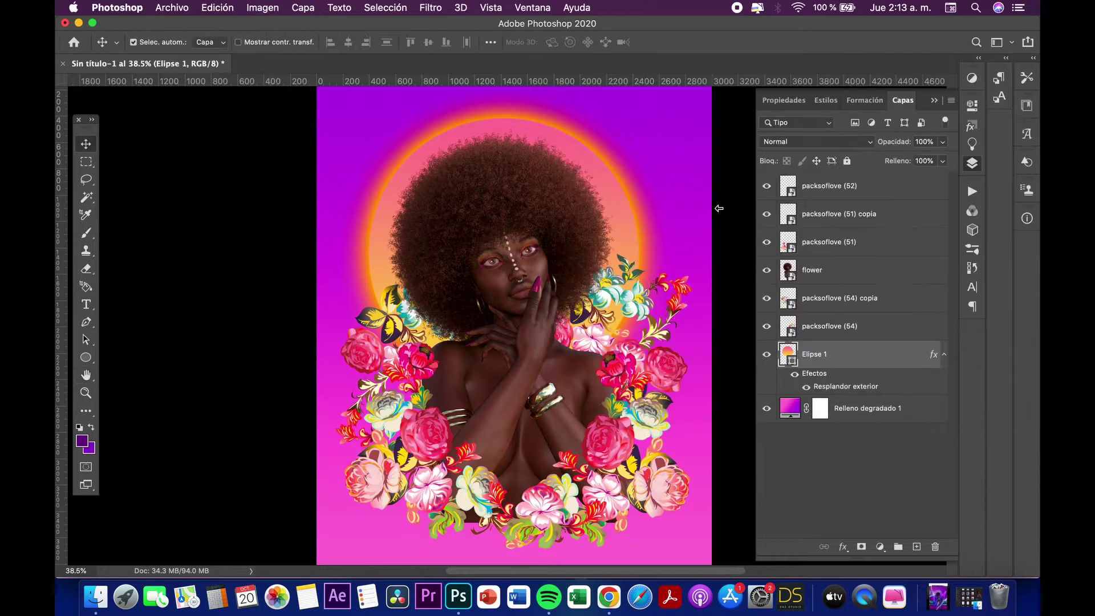
left_click_drag(640, 203, 643, 220)
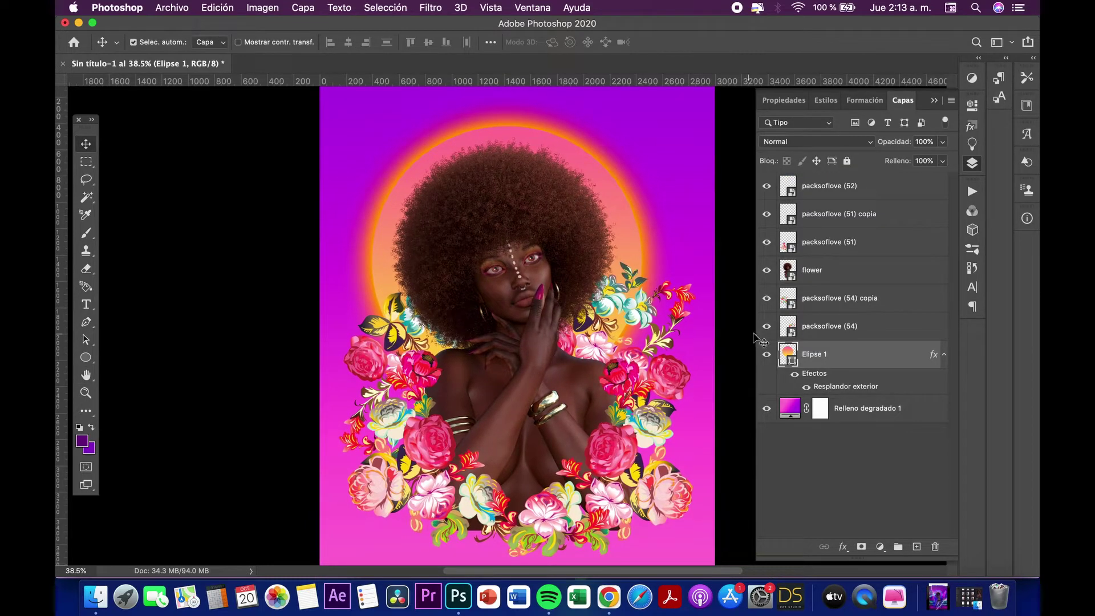
Add a new empty layer above the gradient background layer.
left_click(877, 406)
left_click(915, 547)
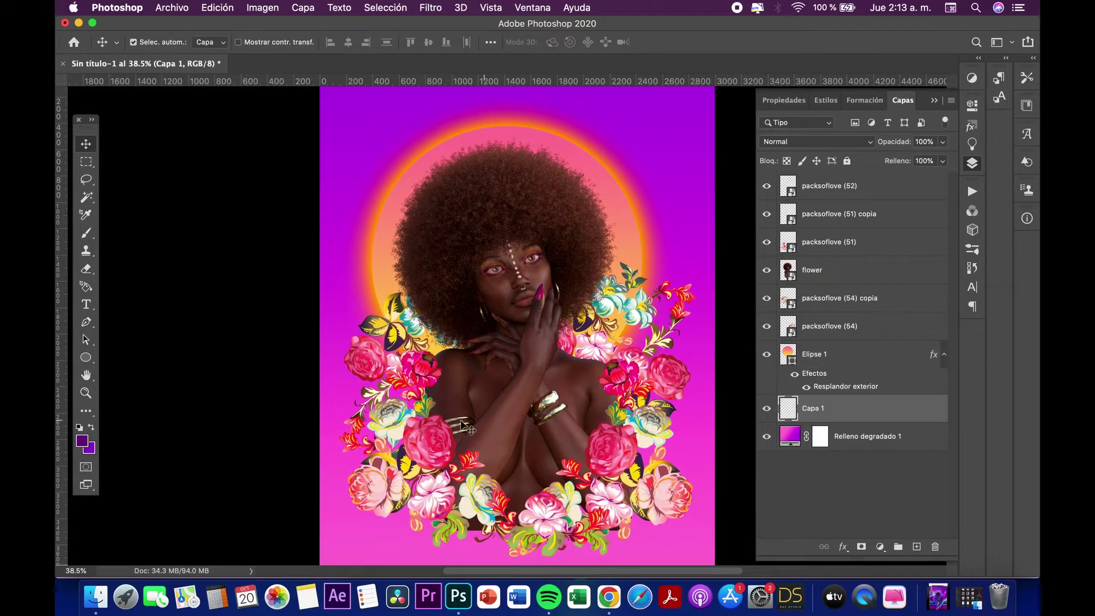
scroll(490, 342, "down", 3)
left_click(867, 437)
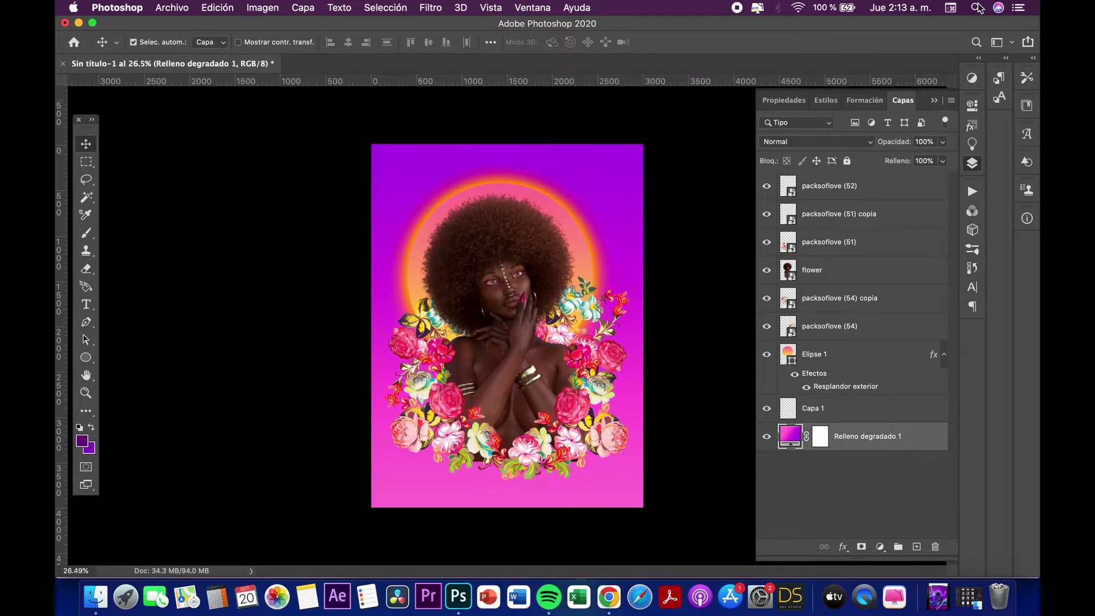
key("super+space")
Find the Recursos variados folder and bring the starry image into Photoshop.
type("recursos")
key("Return")
scroll(714, 330, "down", 10)
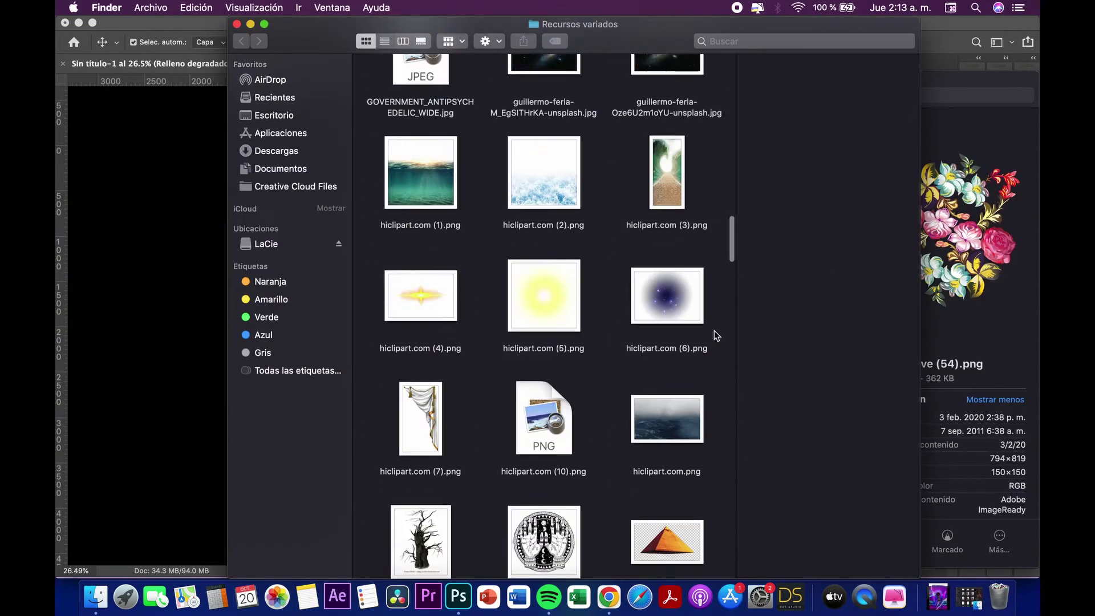
scroll(536, 334, "down", 5)
key("super+Tab")
Rotate the starry image 90° and stretch it to fill the canvas.
left_click_drag(492, 274, 493, 274)
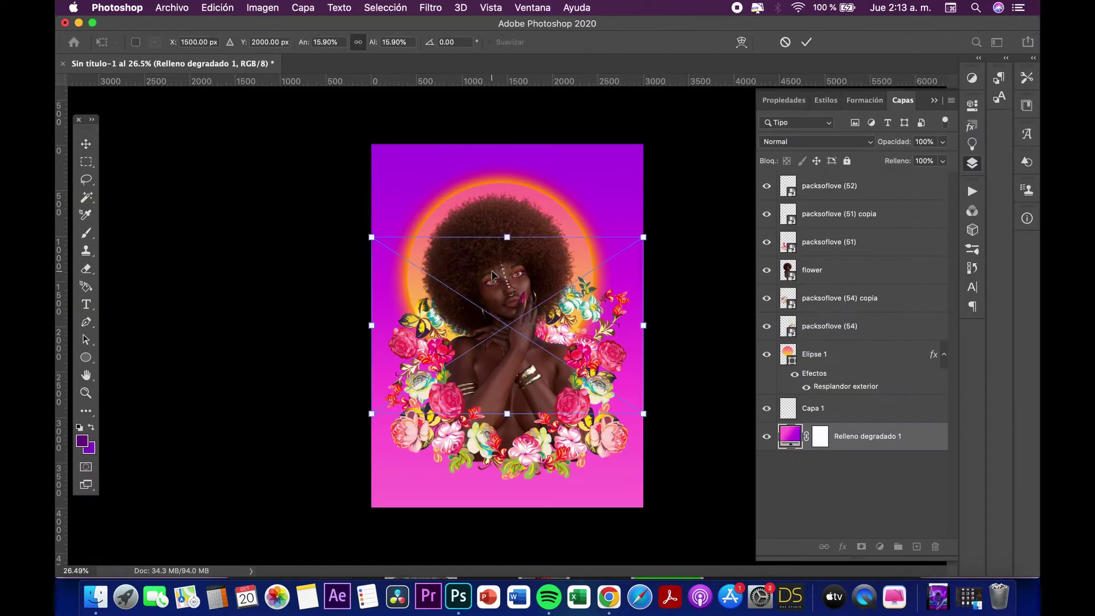
right_click(495, 268)
left_click(547, 416)
left_click_drag(688, 332, 650, 334)
key("Return")
Set the starry layer's blend mode to Aclarar, then select the empty Capa 1 layer.
left_click(838, 143)
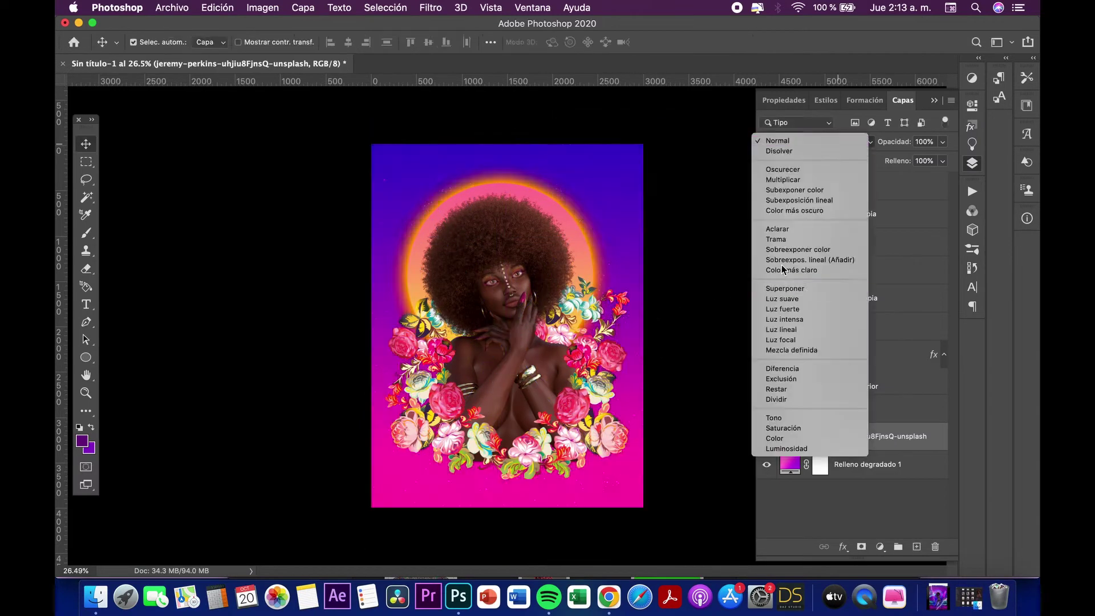
left_click(786, 229)
scroll(624, 328, "up", 3)
scroll(625, 332, "down", 3)
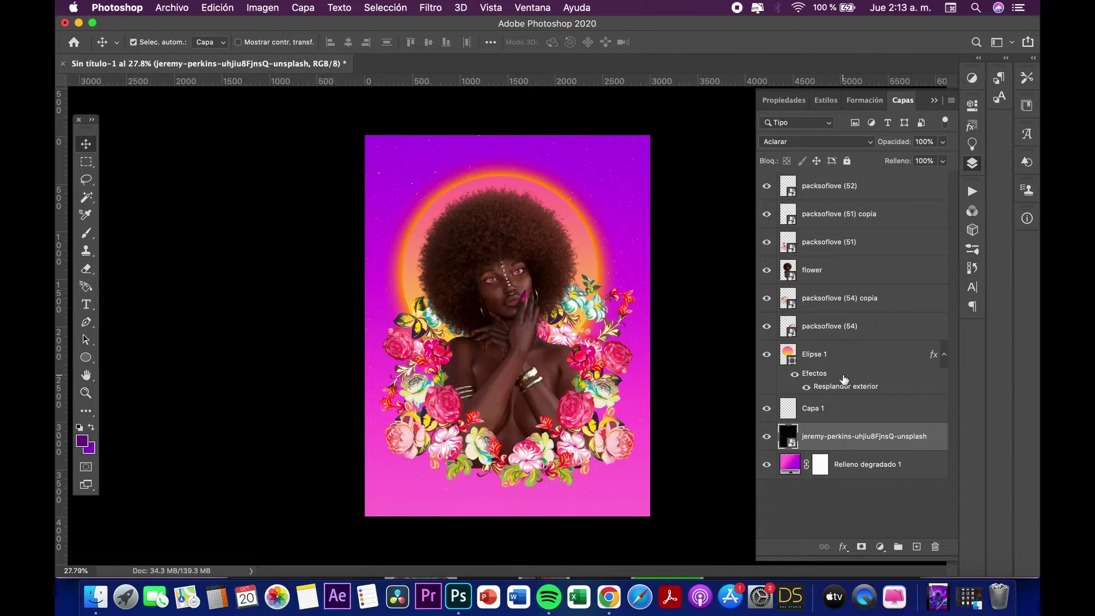
left_click(843, 409)
On new layer Capa 2, draw orbs at top right, left edge and bottom left.
left_click(916, 547)
left_click(86, 358)
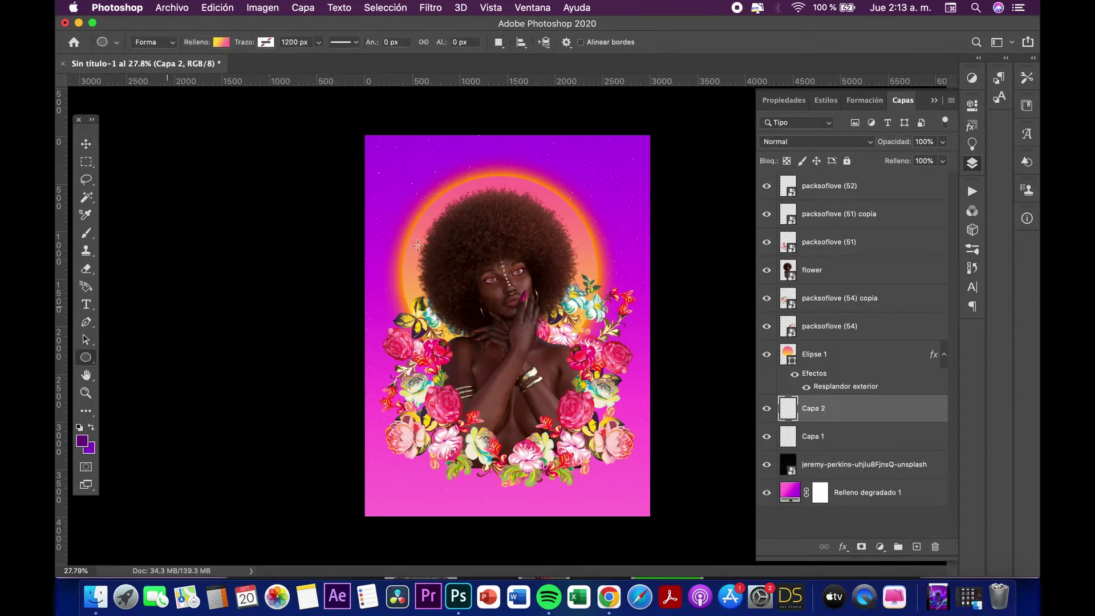
left_click_drag(599, 181, 595, 175)
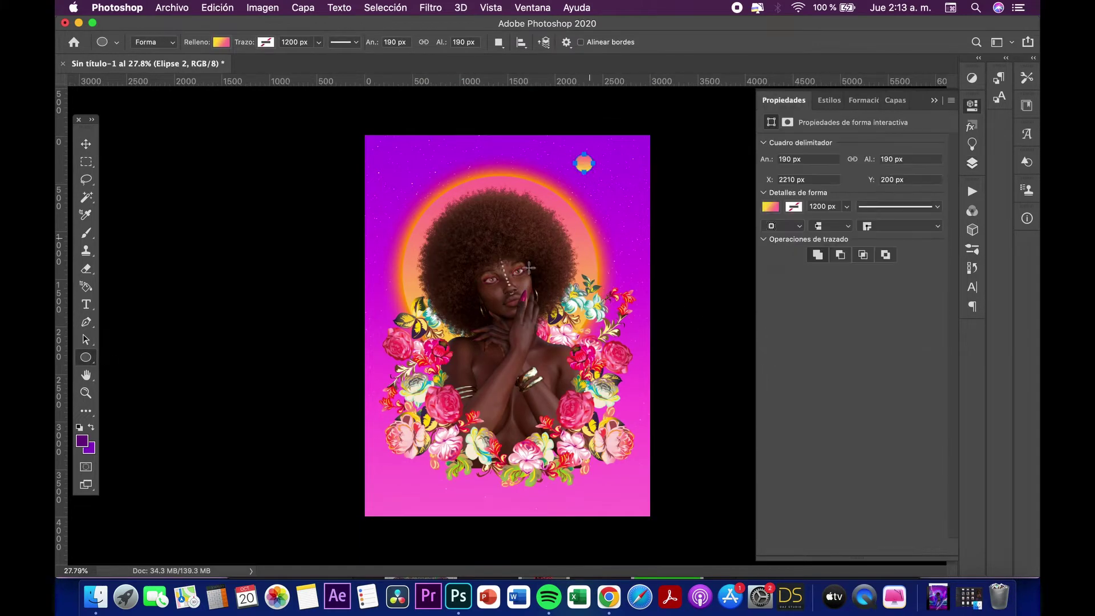
left_click_drag(382, 301, 384, 307)
left_click_drag(396, 457, 430, 492)
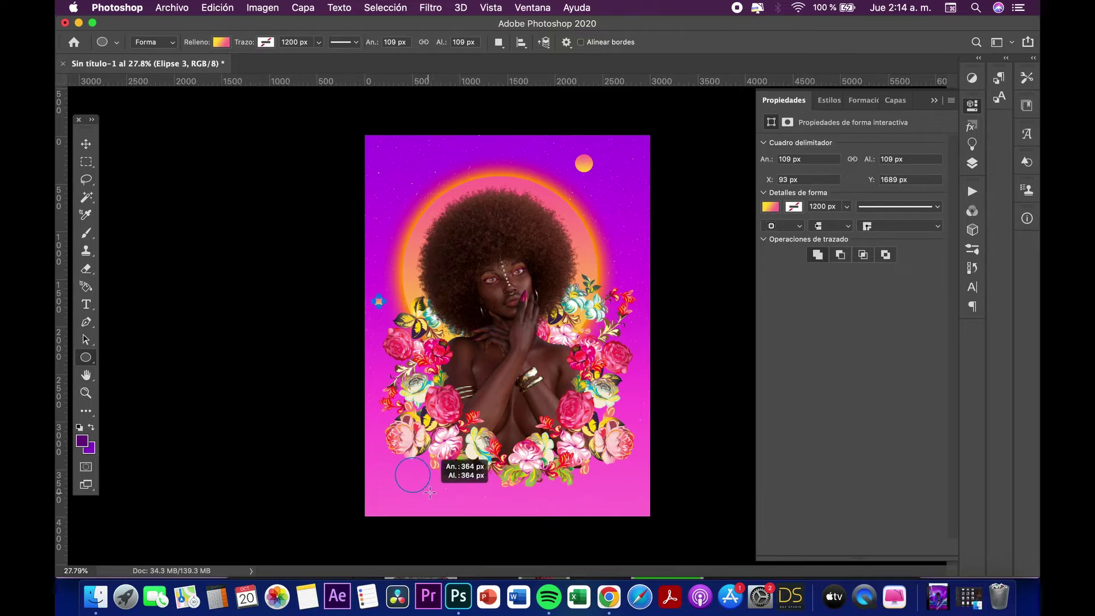
Give the bottom orb a yellow-pink gradient and add another orb filled pink-purple.
left_click(228, 44)
left_click(243, 165)
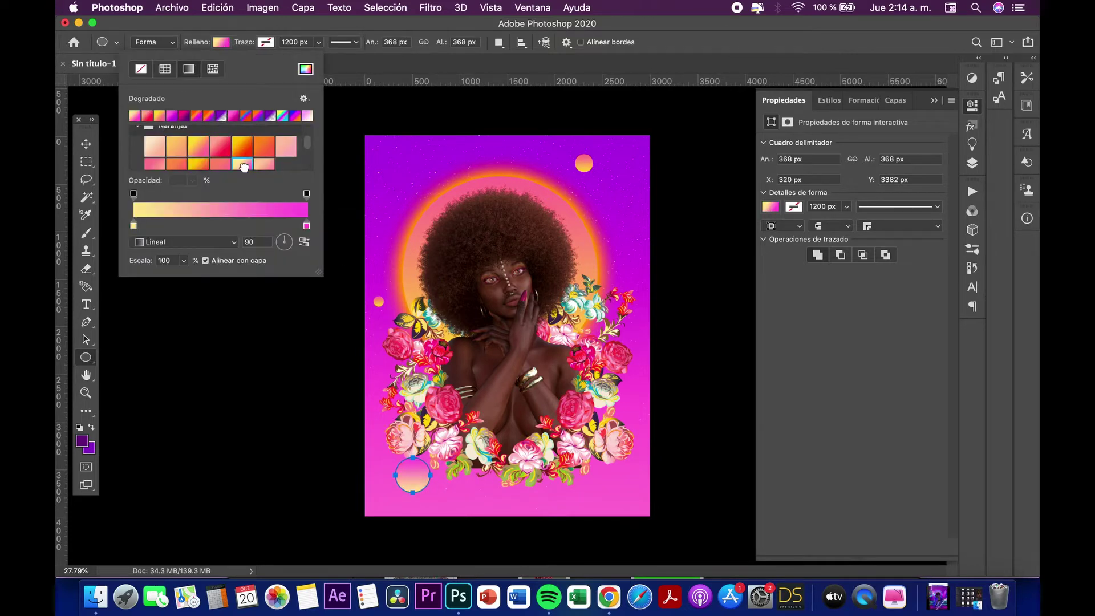
left_click_drag(580, 253, 605, 276)
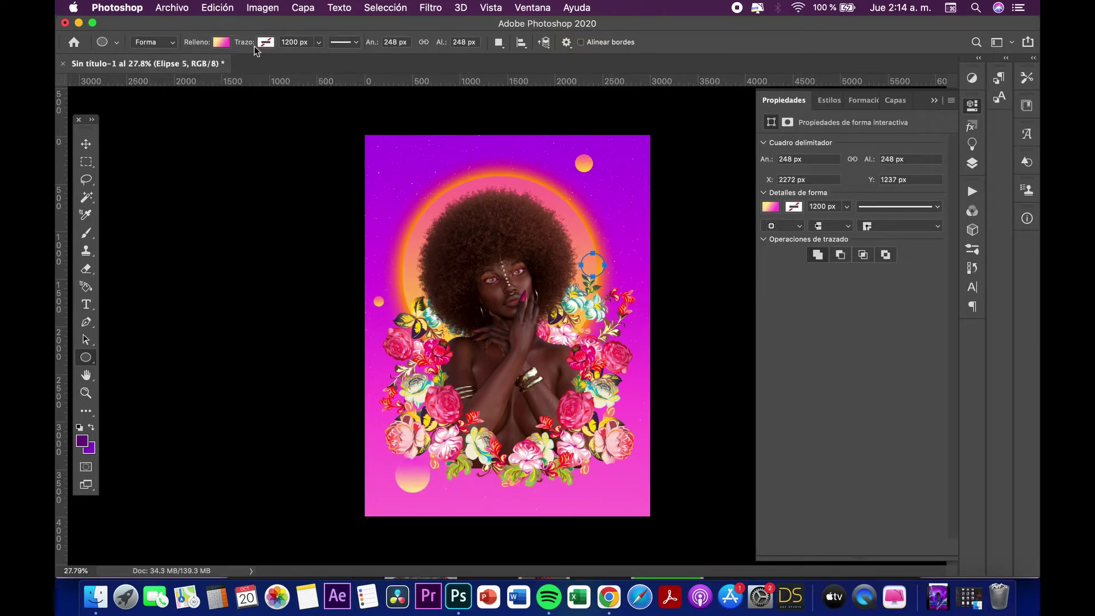
left_click(221, 42)
scroll(228, 149, "up", 5)
scroll(228, 148, "up", 1)
left_click(171, 116)
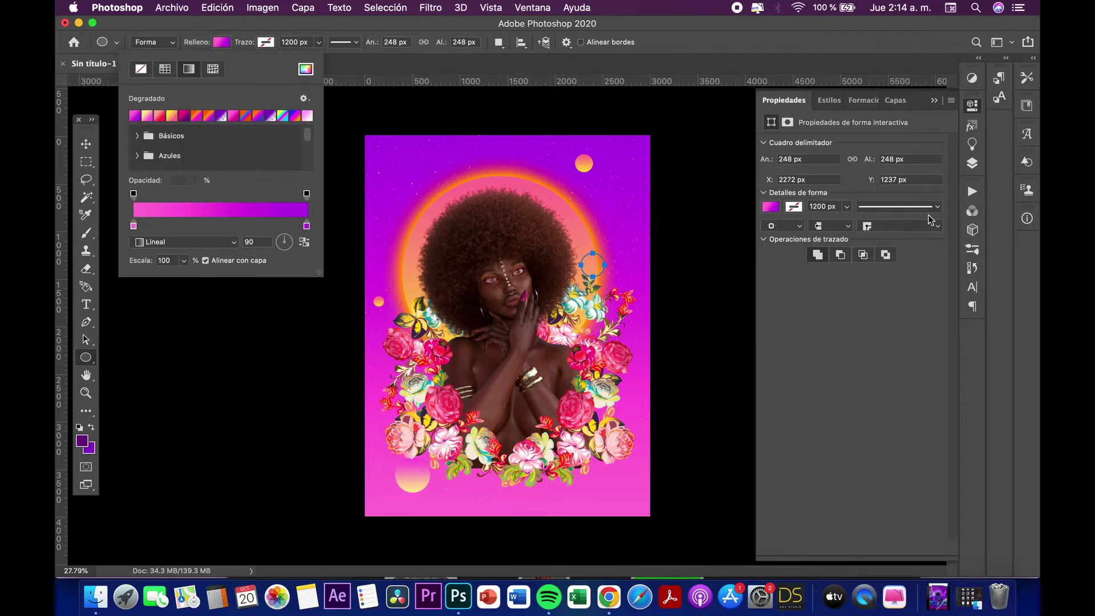
Move Elipse 5 to the top of the stack, placing the purple orb beside the hair and the yellow orb at bottom left.
left_click(973, 163)
left_click_drag(854, 414, 858, 189)
left_click(93, 144)
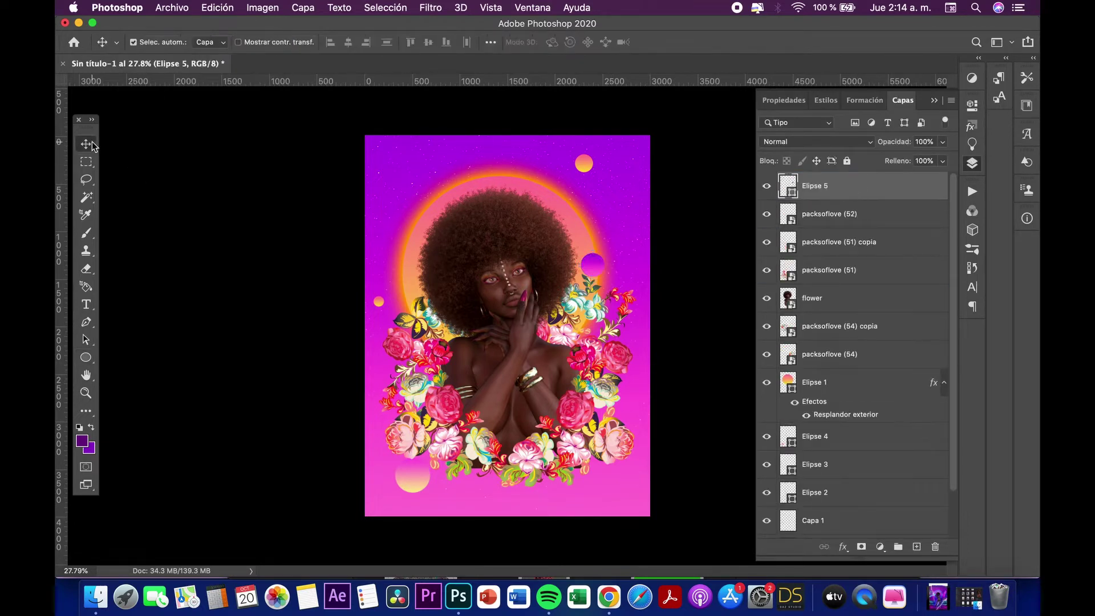
left_click_drag(593, 263, 605, 281)
left_click_drag(415, 478, 430, 462)
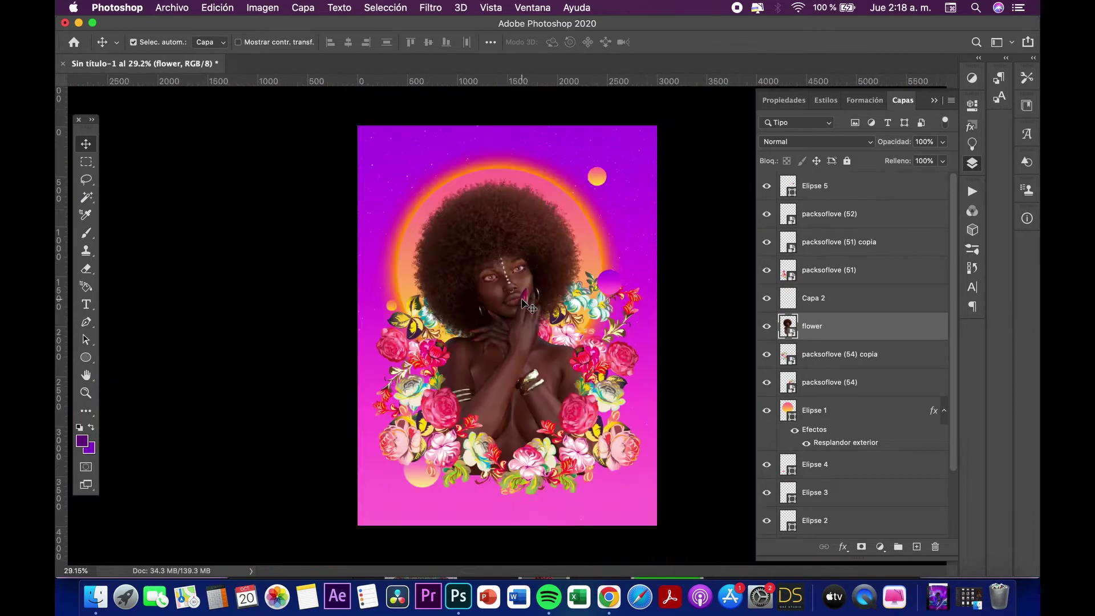
Add a new empty layer and clip it to the woman's portrait below.
scroll(527, 305, "up", 3)
scroll(531, 314, "up", 3)
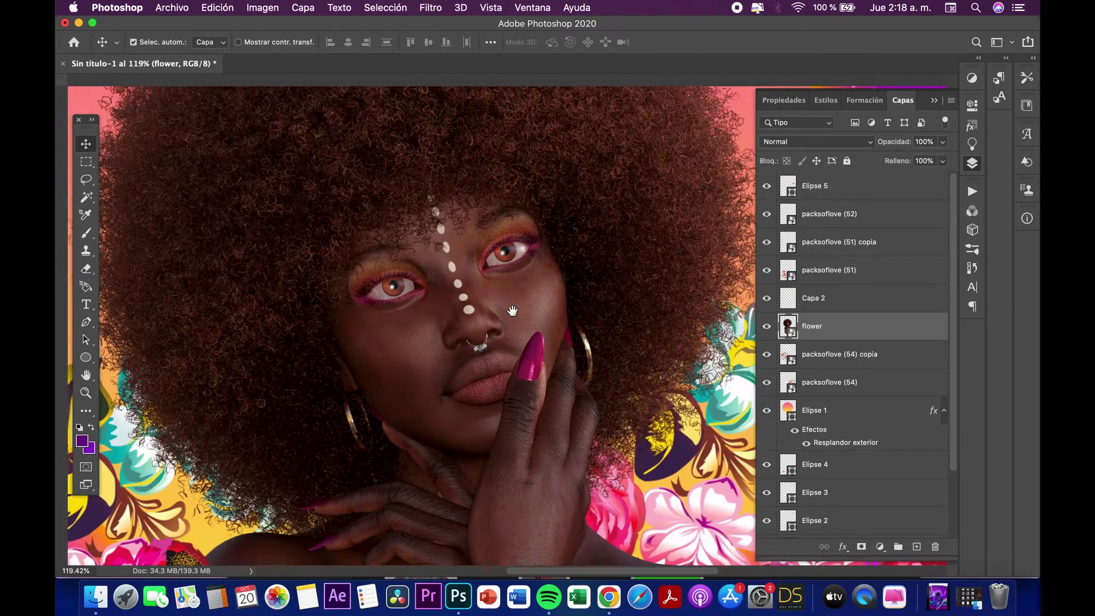
scroll(536, 325, "up", 2)
scroll(541, 334, "up", 1)
scroll(545, 308, "down", 2)
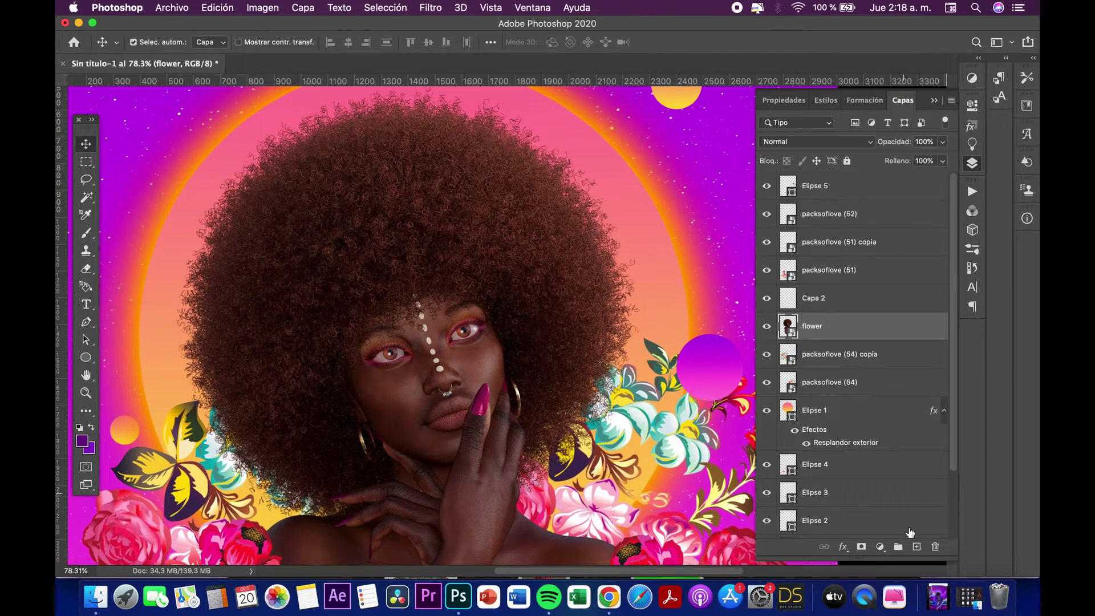
left_click(916, 547)
right_click(849, 327)
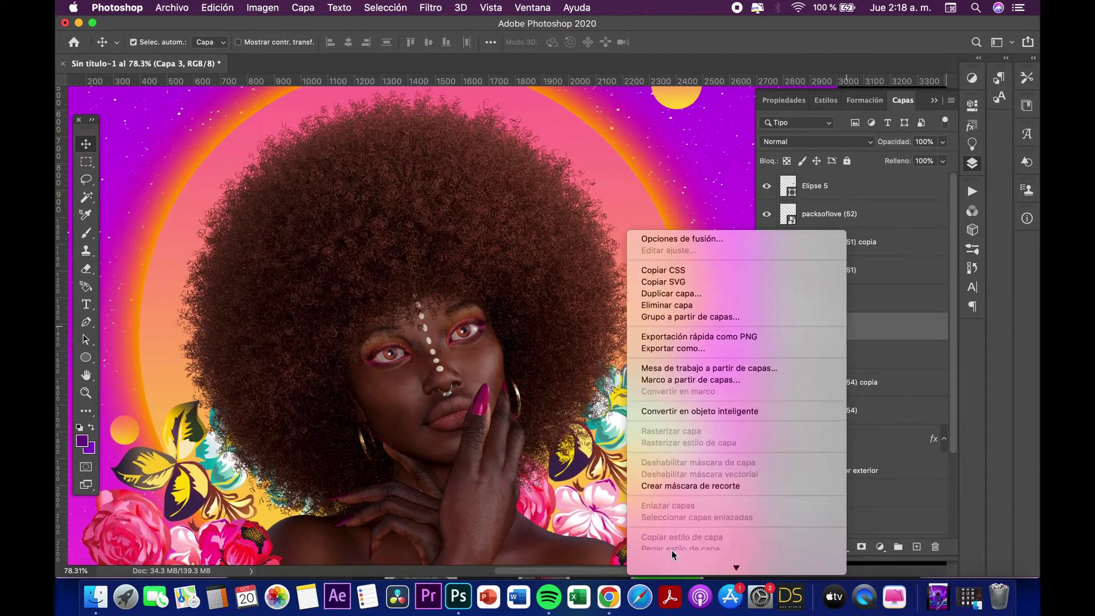
left_click(690, 485)
Paint deep purple with the Brush over the top right of the afro.
key("b")
left_click(84, 440)
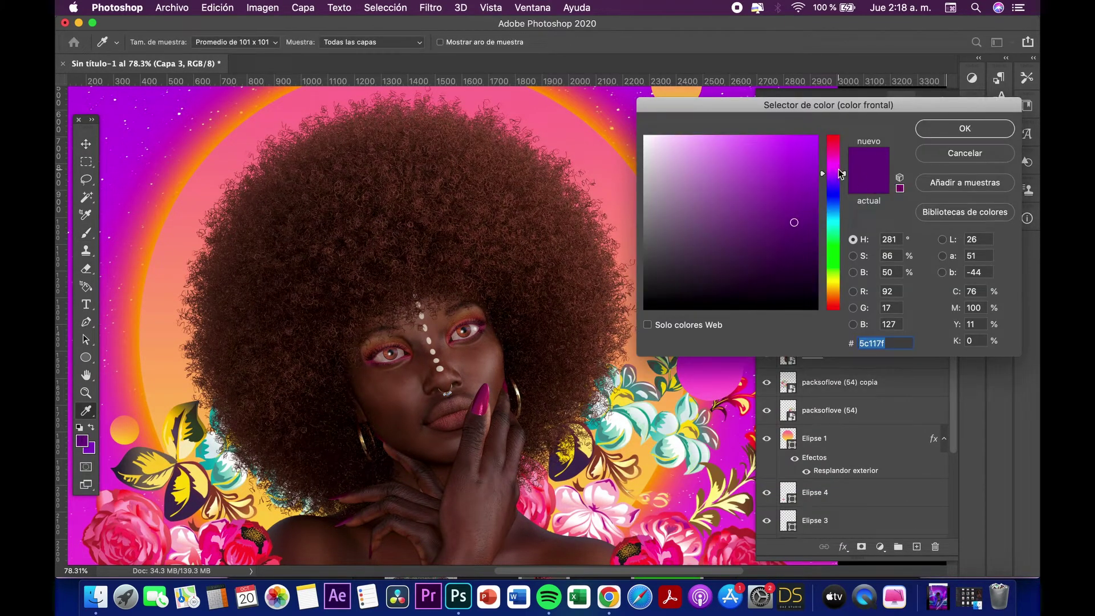
left_click(813, 140)
left_click(963, 127)
left_click_drag(511, 191, 565, 254)
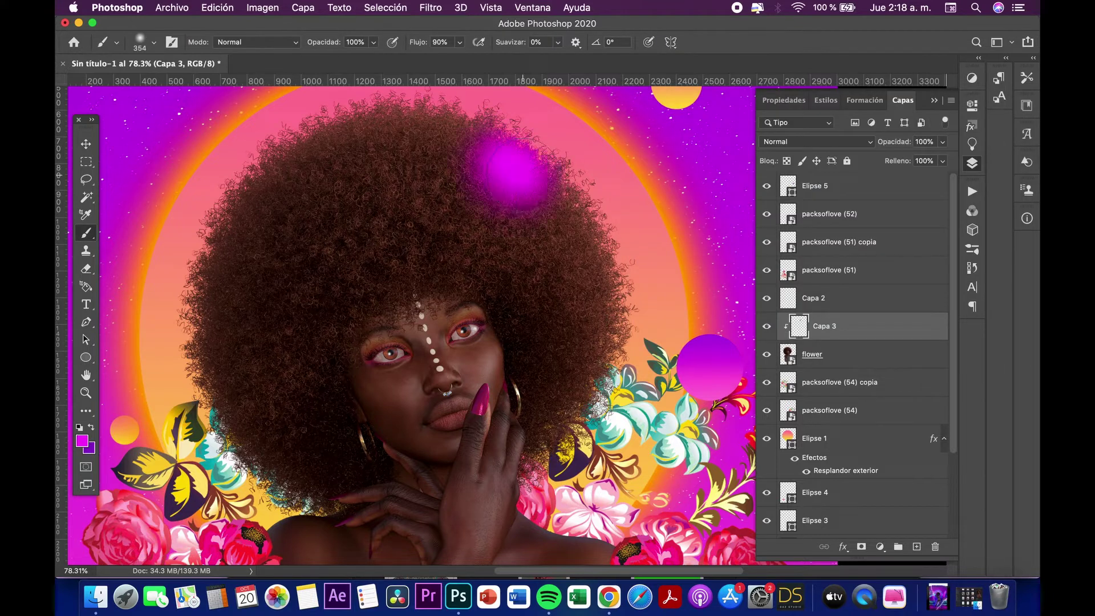
Set the paint layer to Color blend and paint purple over the rest of the afro.
left_click(815, 141)
left_click(775, 438)
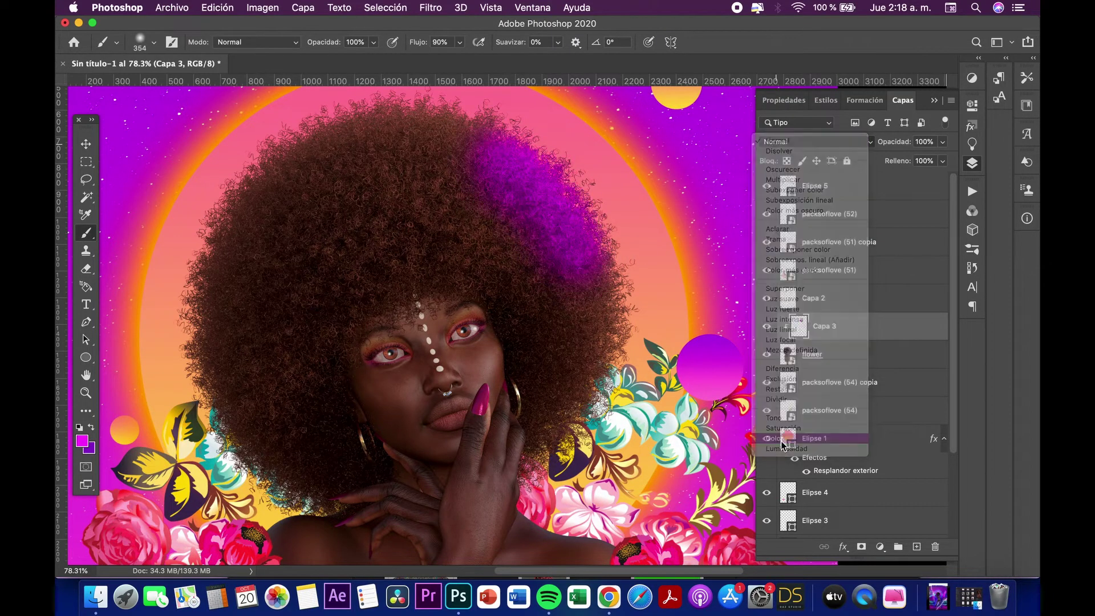
left_click_drag(413, 171, 323, 457)
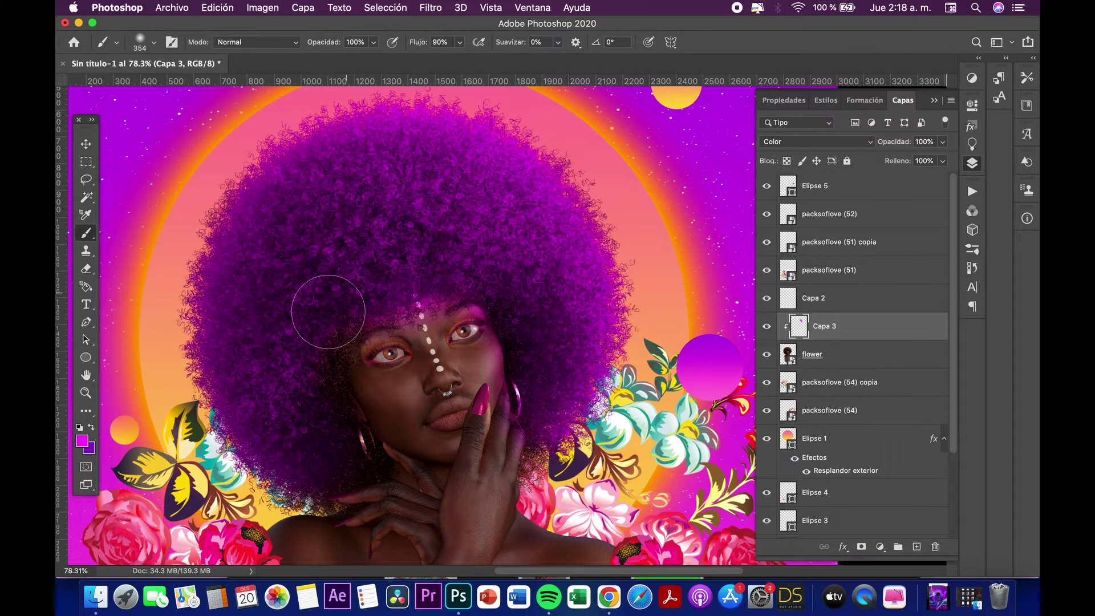
key("e")
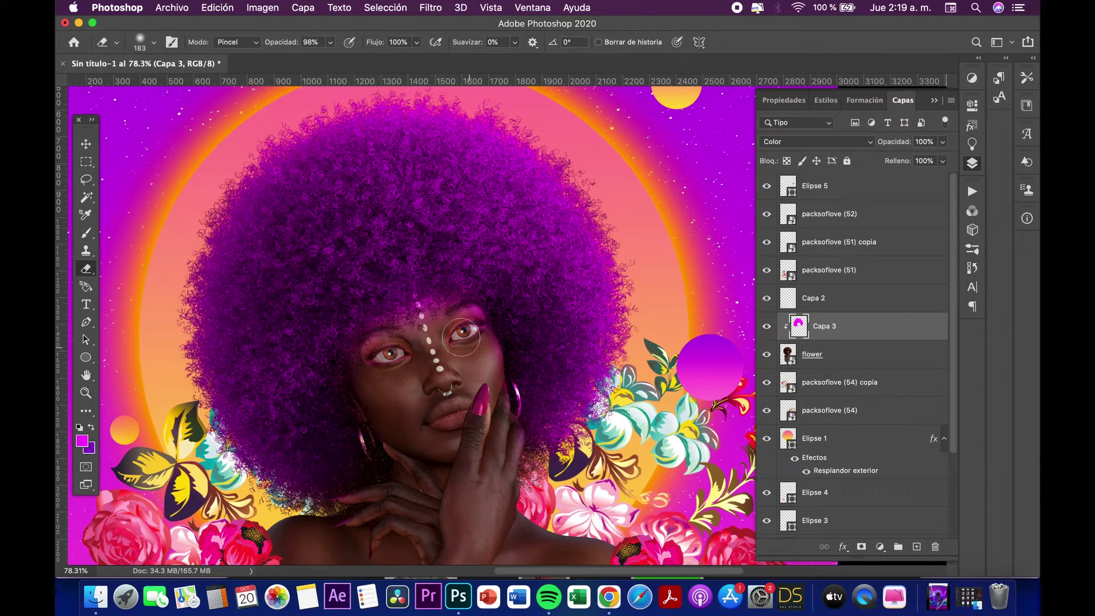
key("super+minus")
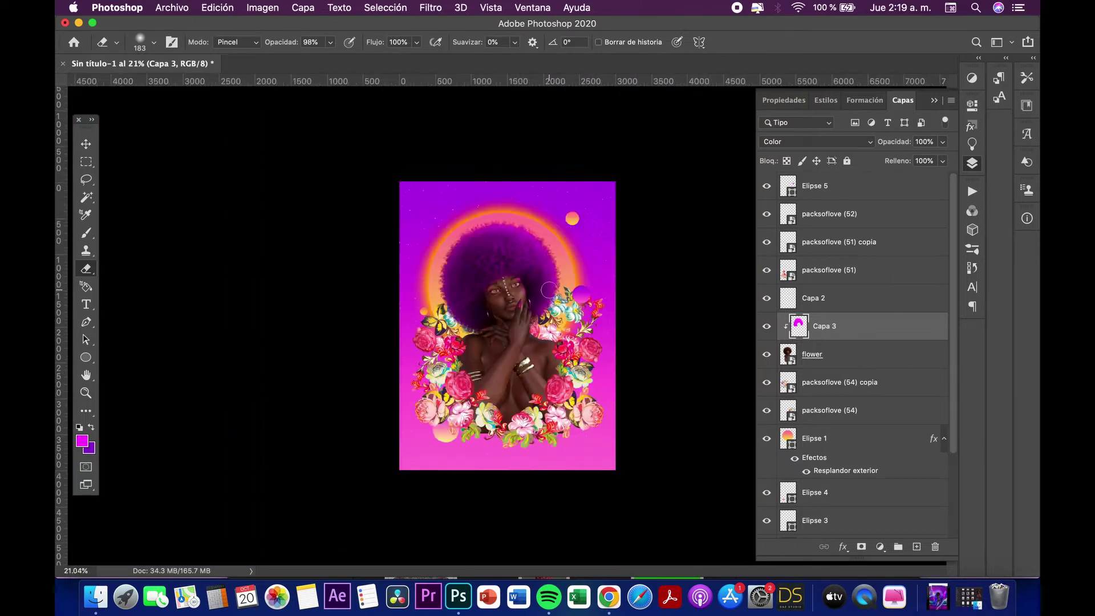
Add a new layer, zoom in on the chest and shrink the brush to 10 px.
left_click(916, 546)
scroll(513, 371, "up", 5)
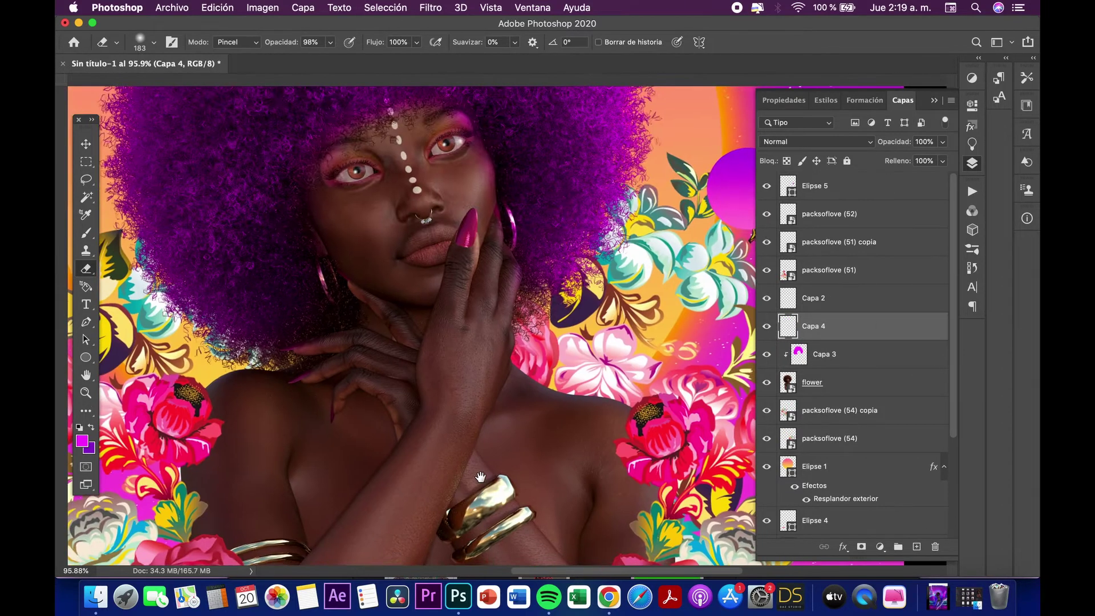
left_click_drag(479, 491, 480, 338)
left_click(87, 234)
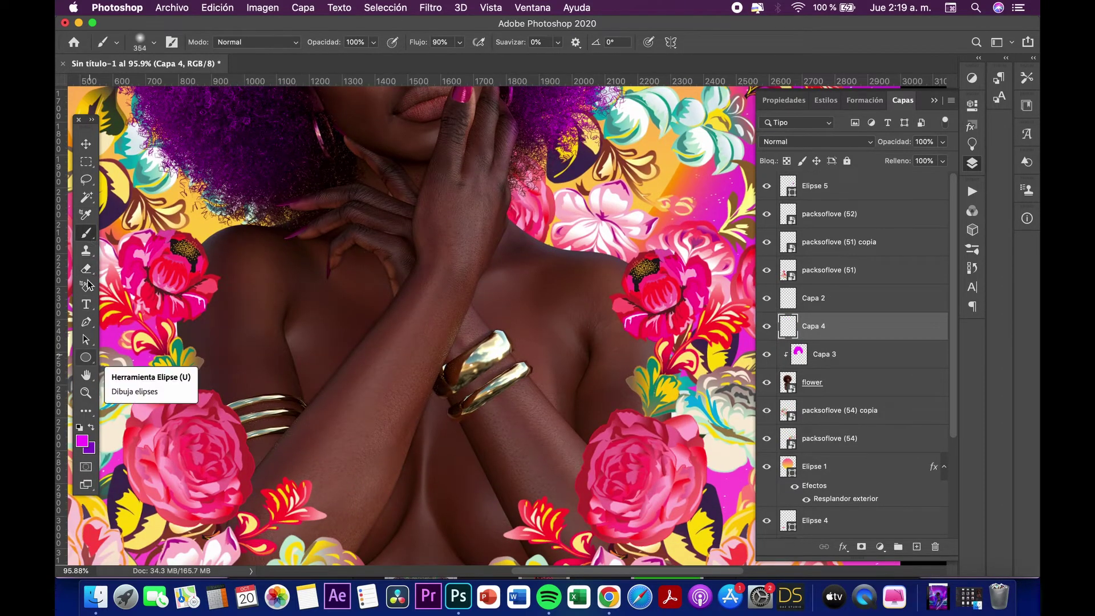
right_click(350, 290)
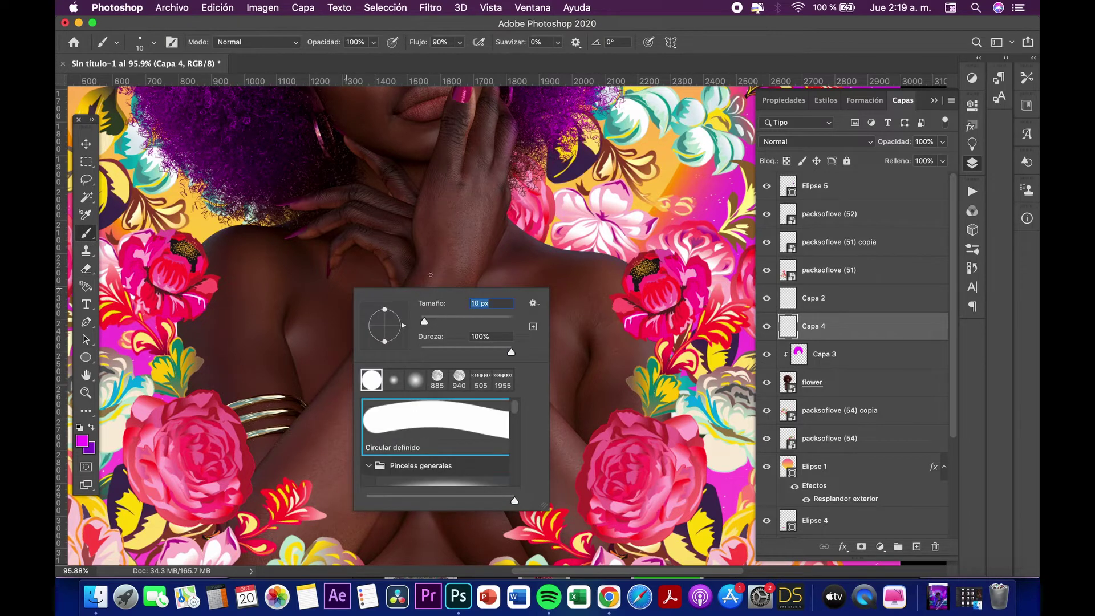
left_click(336, 482)
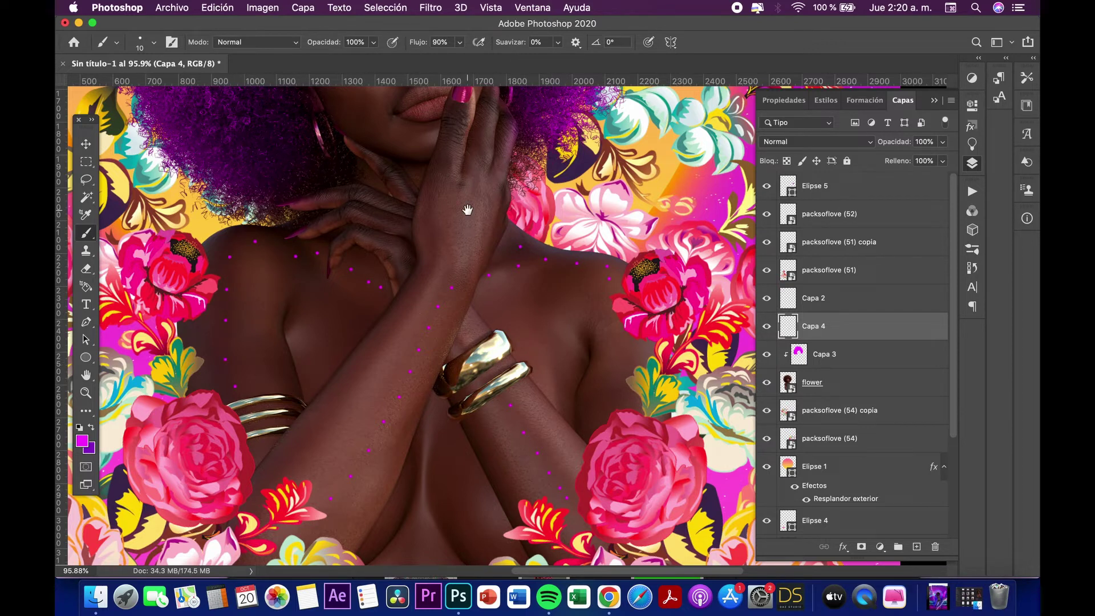
Fit the whole artwork in view and show the rulers.
left_click_drag(468, 210, 501, 439)
key("super+0")
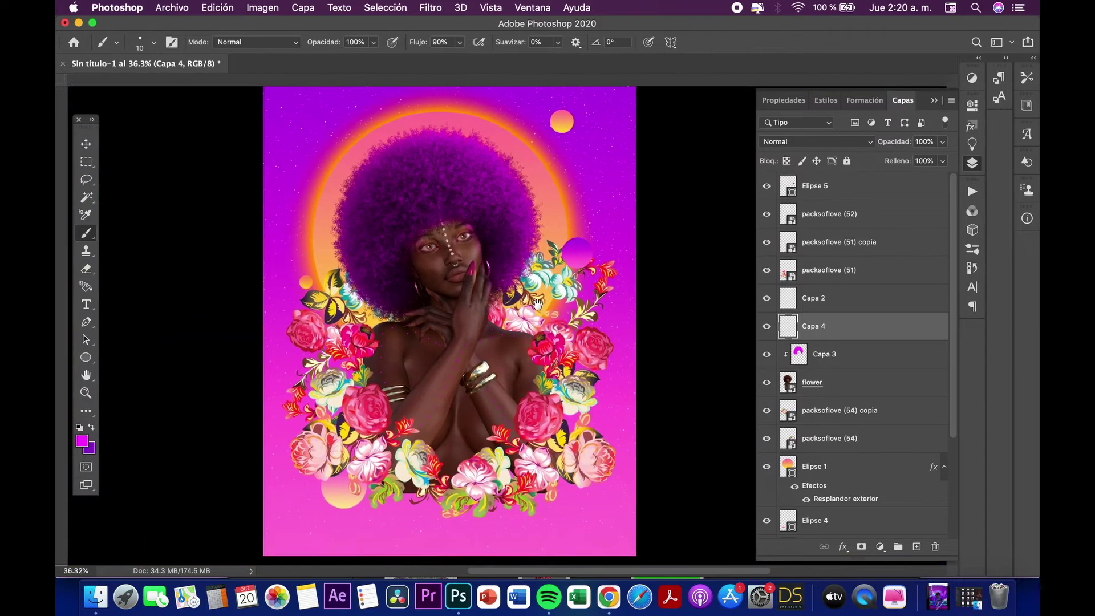
key("super+r")
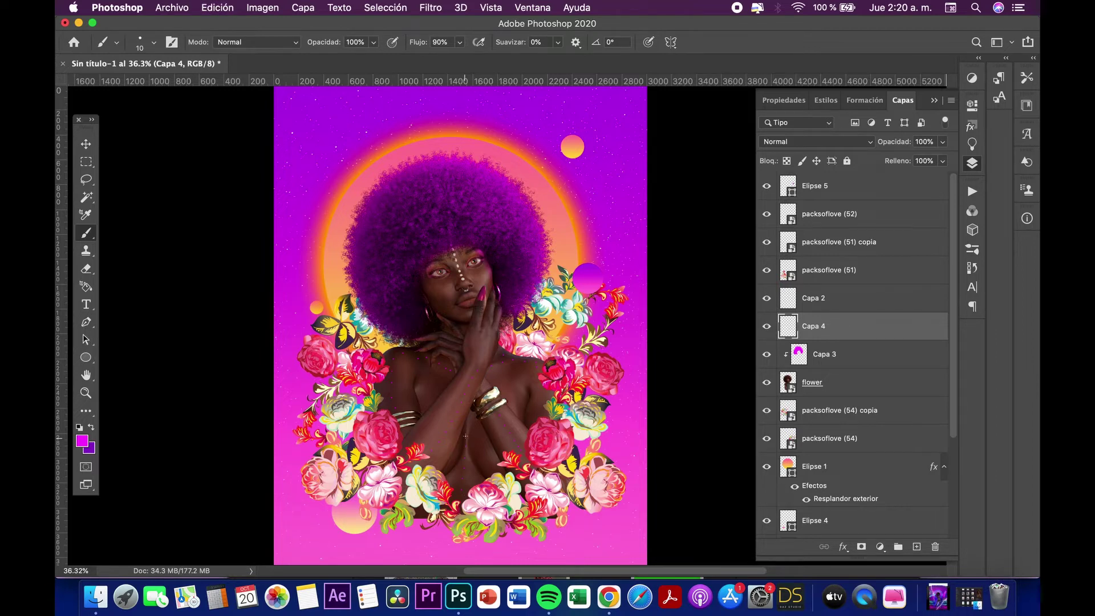
scroll(468, 435, "up", 5)
scroll(479, 208, "down", 3)
scroll(479, 208, "down", 4)
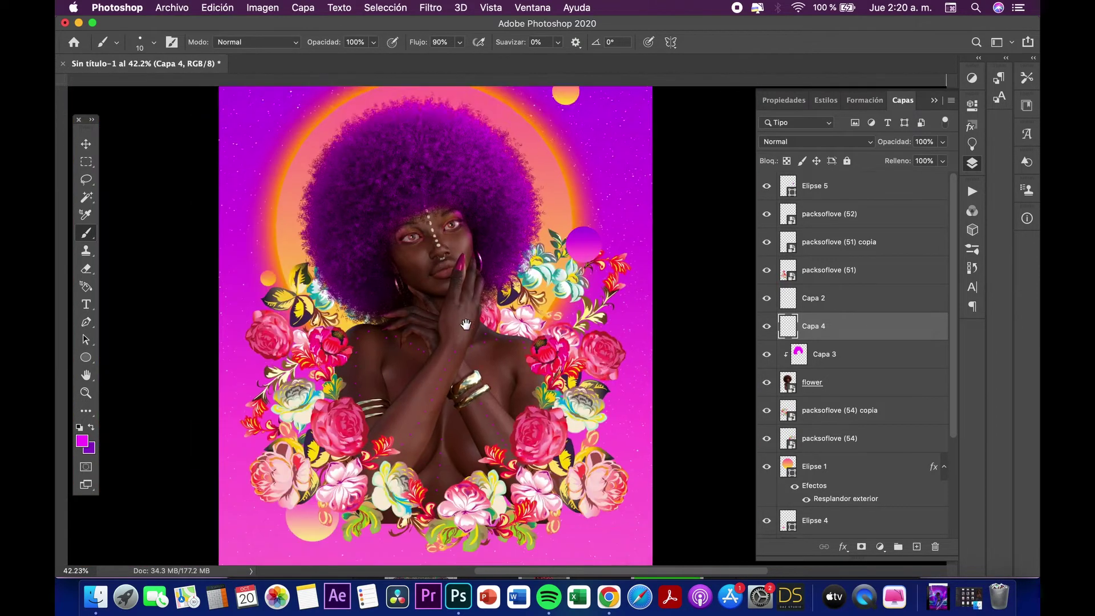
Give Capa 4 a magenta Outer Glow with about 5% spread and 111 px size.
double_click(918, 329)
left_click(564, 176)
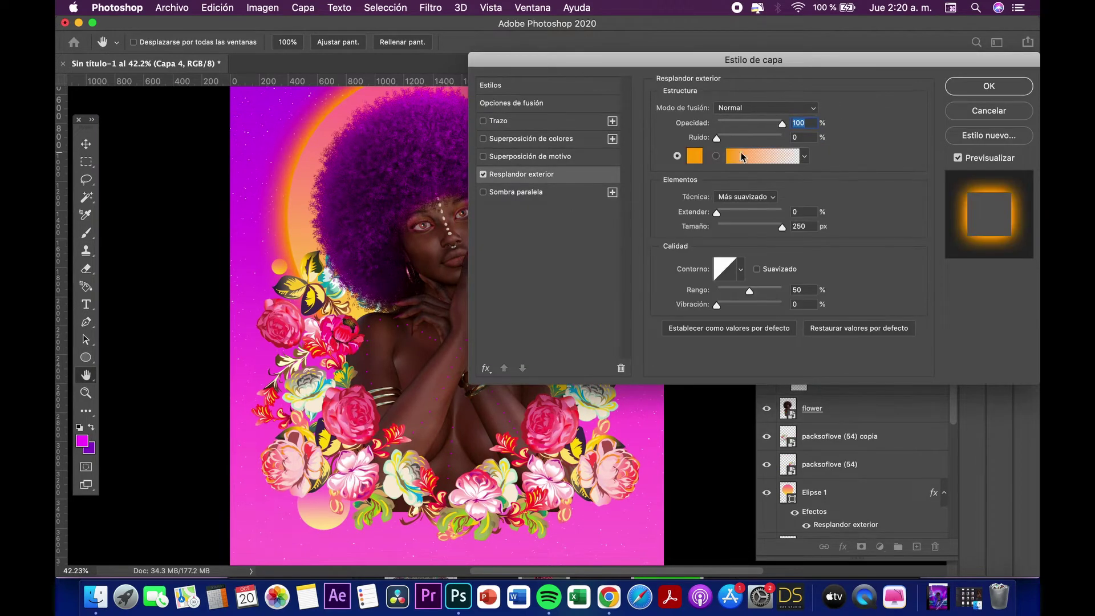
left_click(697, 158)
left_click_drag(833, 286, 820, 161)
left_click(941, 129)
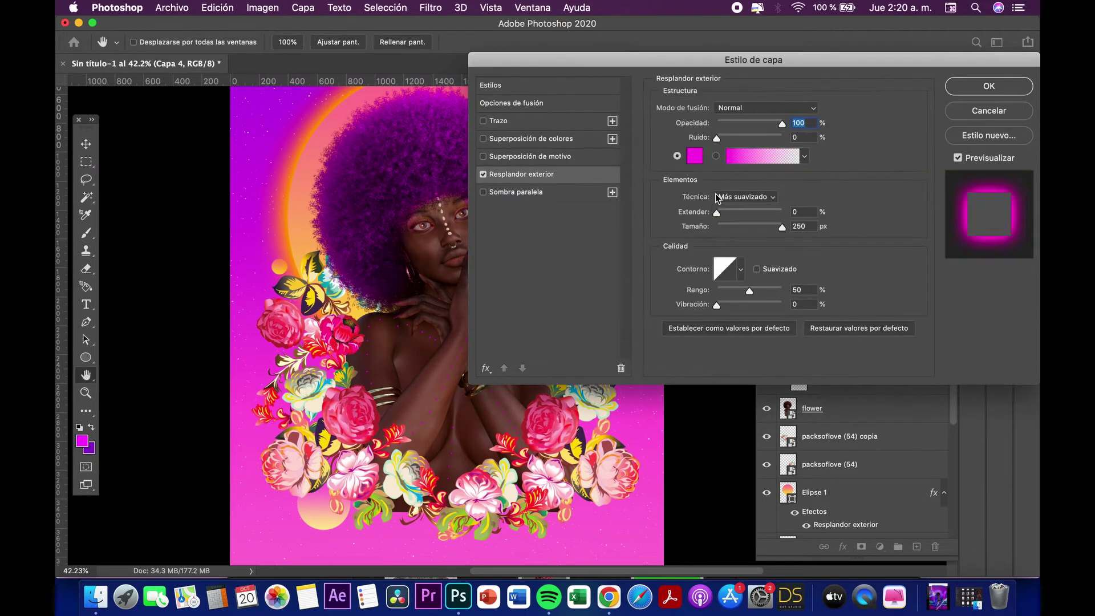
left_click_drag(717, 212, 710, 214)
key("Up")
key("Up")
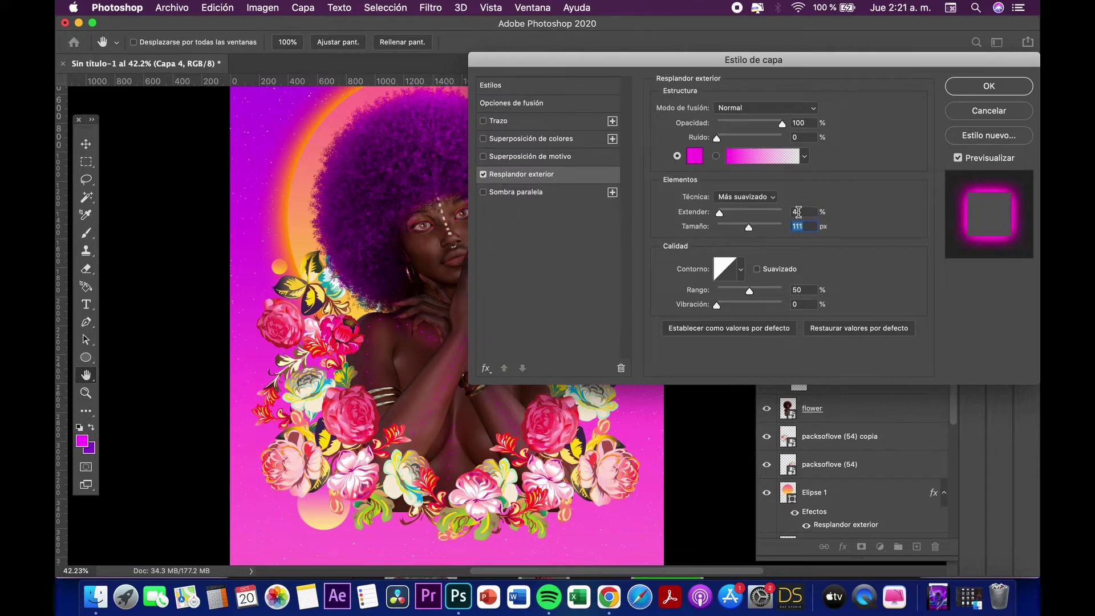
left_click_drag(784, 60, 928, 37)
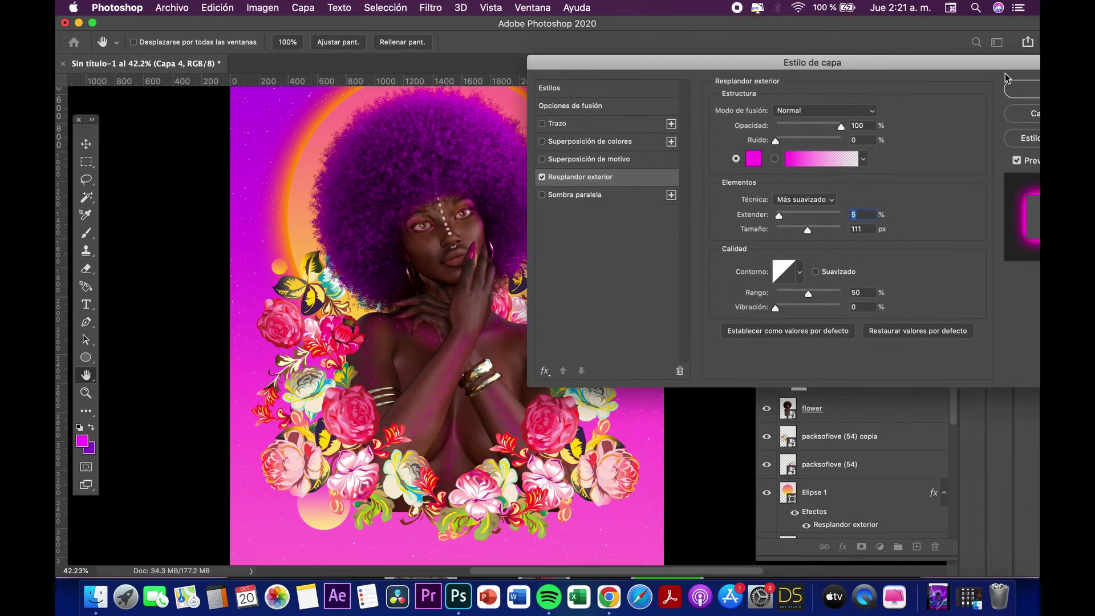
scroll(507, 325, "up", 3)
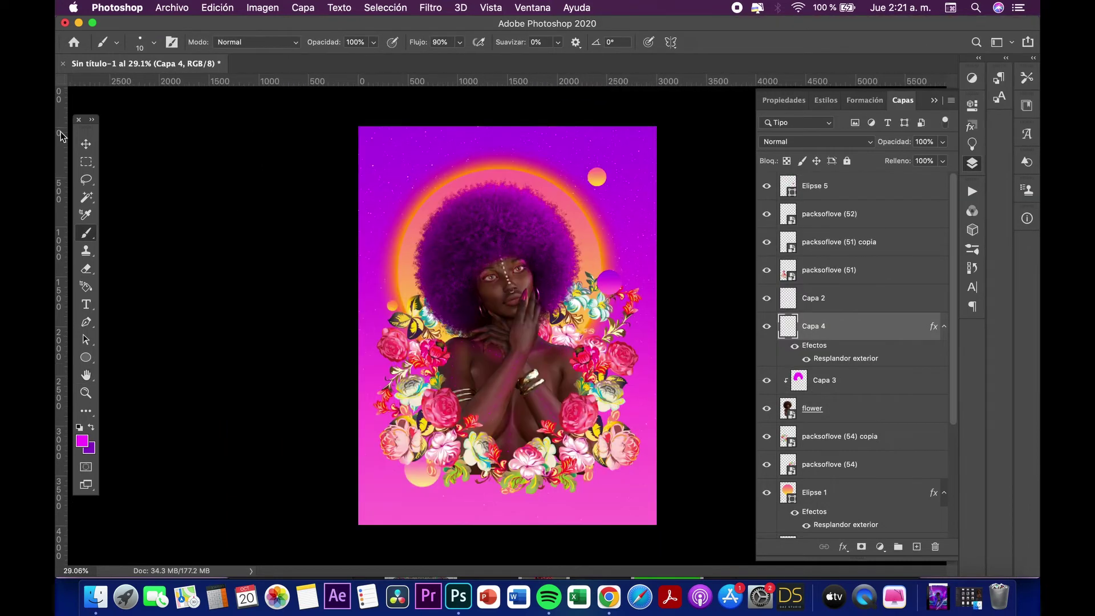
Select the packsoflove (54) layer with the Move tool.
left_click(85, 143)
left_click(568, 373)
left_click(569, 327)
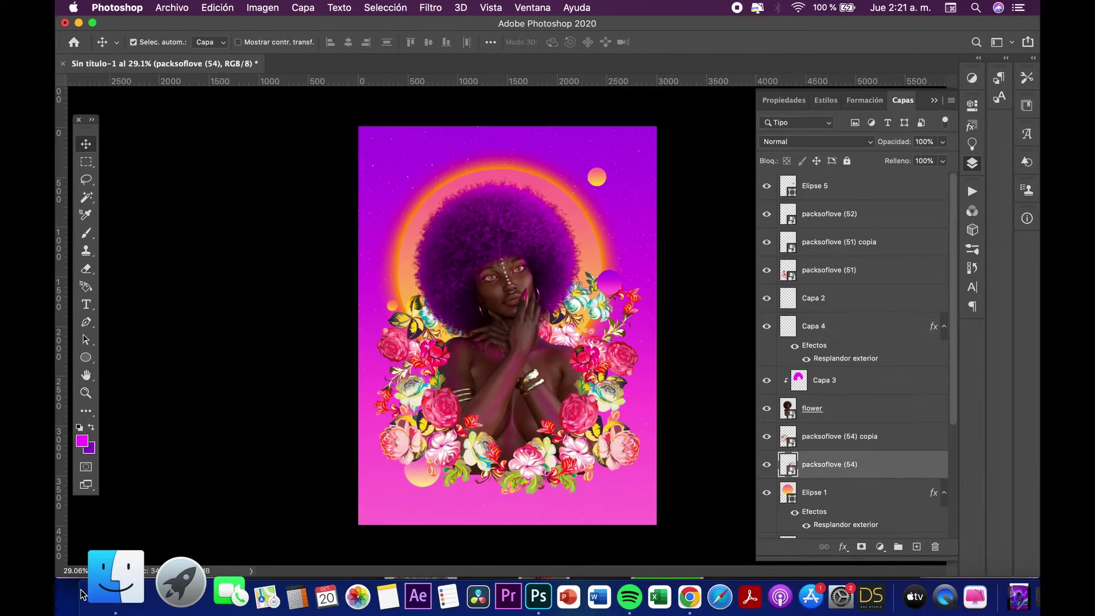
Place the glow PNG from Recursos variados, enlarged over the right-hand flowers.
right_click(91, 593)
left_click(183, 244)
scroll(478, 322, "down", 1)
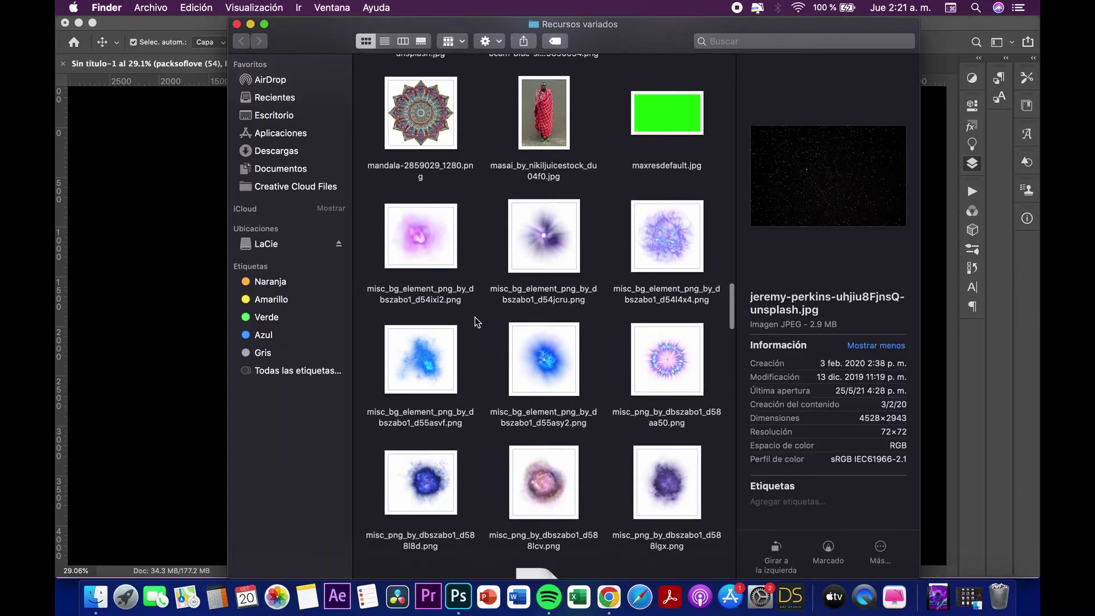
scroll(478, 322, "down", 10)
scroll(478, 323, "down", 5)
scroll(476, 319, "down", 10)
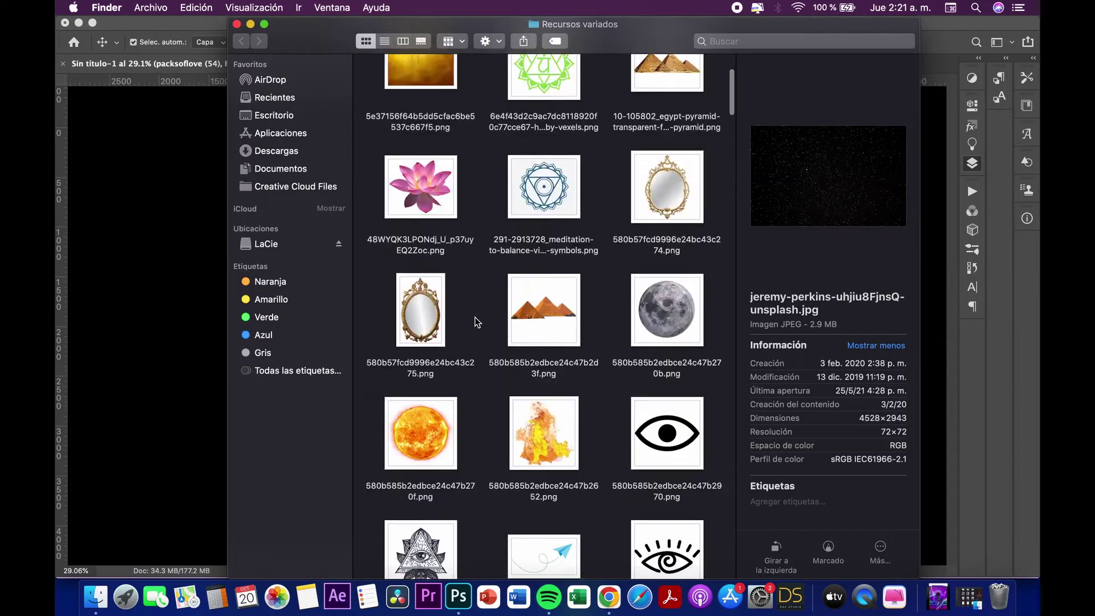
scroll(476, 320, "down", 10)
scroll(476, 320, "down", 10)
mouse_move(540, 294)
left_mouse_down()
mouse_move(609, 223)
mouse_move(628, 301)
mouse_move(622, 283)
left_mouse_up()
Commit the glow and apply Hue/Saturation: Hue −170, Saturation +73, Lightness −18.
key("Return")
left_click(262, 8)
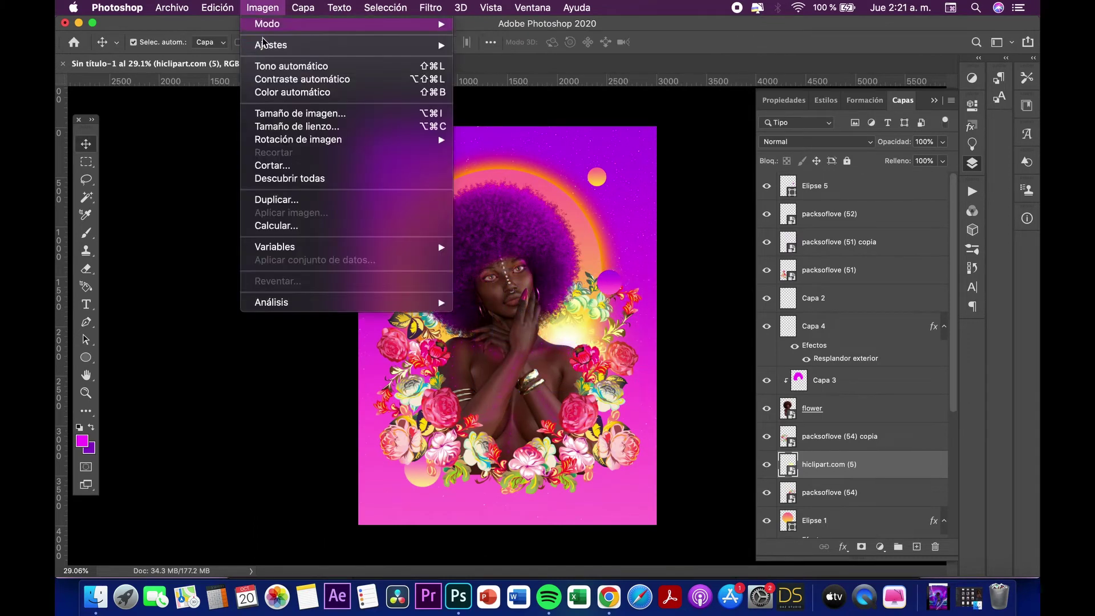
left_click(495, 112)
left_click(821, 194)
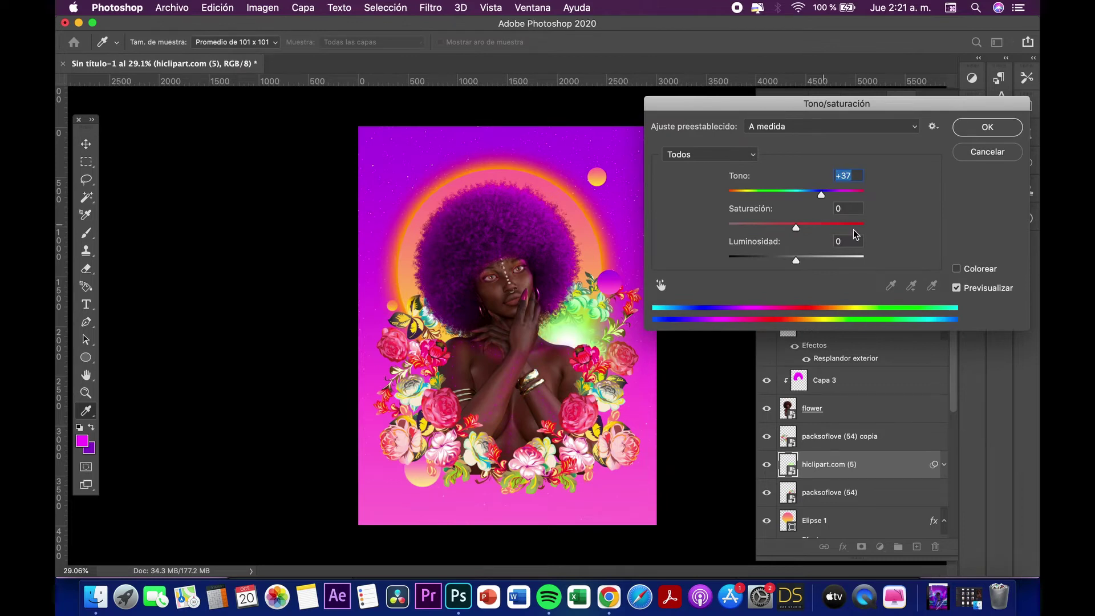
mouse_move(822, 195)
left_mouse_down()
mouse_move(738, 199)
mouse_move(799, 201)
mouse_move(779, 204)
left_mouse_up()
left_click_drag(793, 263, 783, 260)
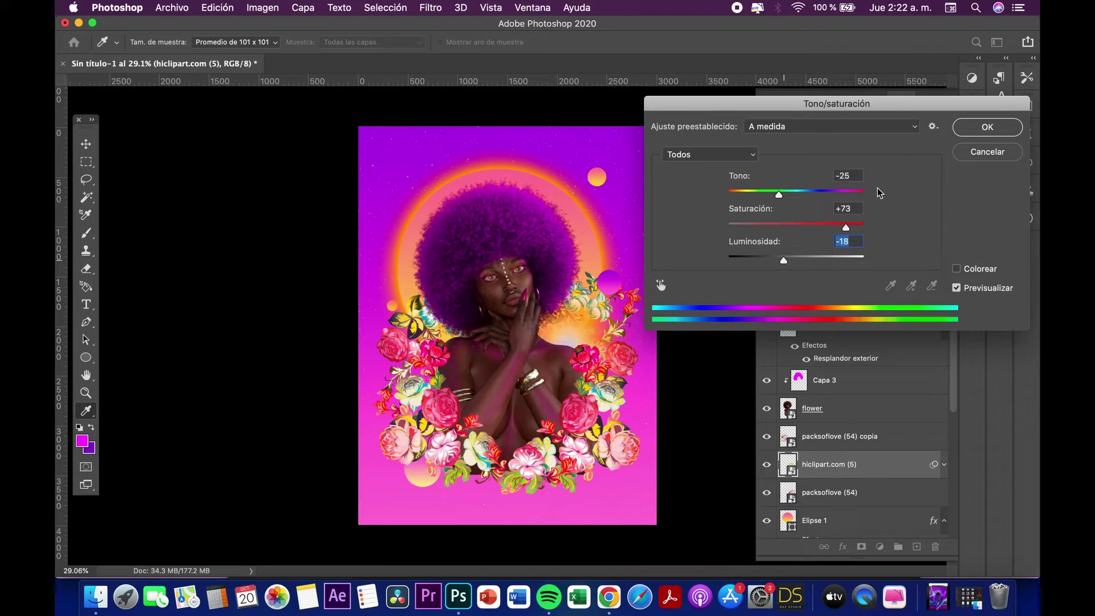
mouse_move(840, 194)
left_mouse_down()
mouse_move(798, 194)
mouse_move(732, 223)
left_mouse_up()
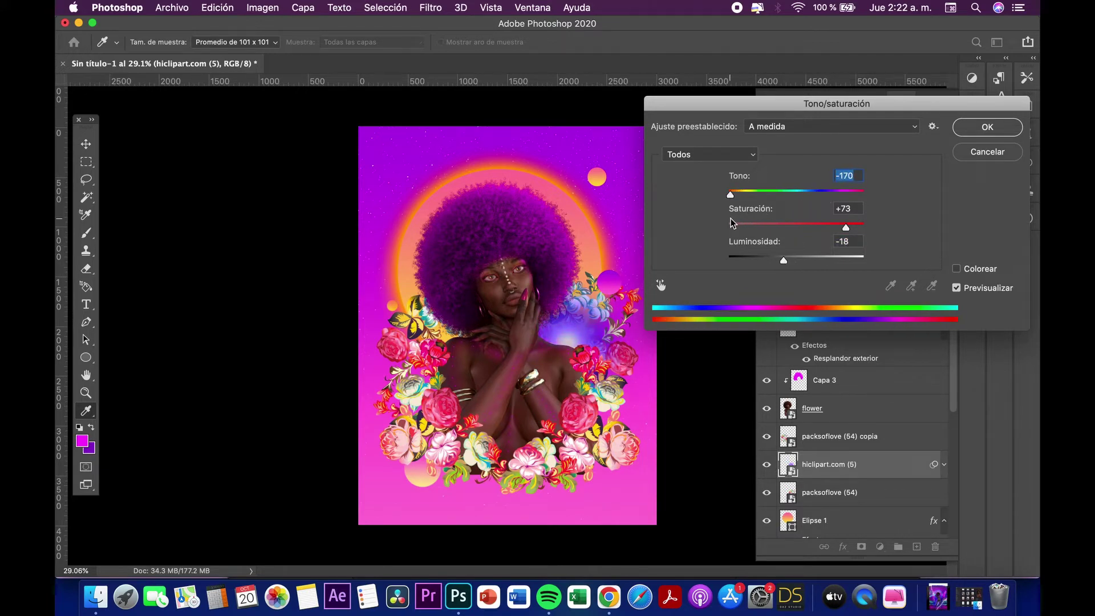
key("Return")
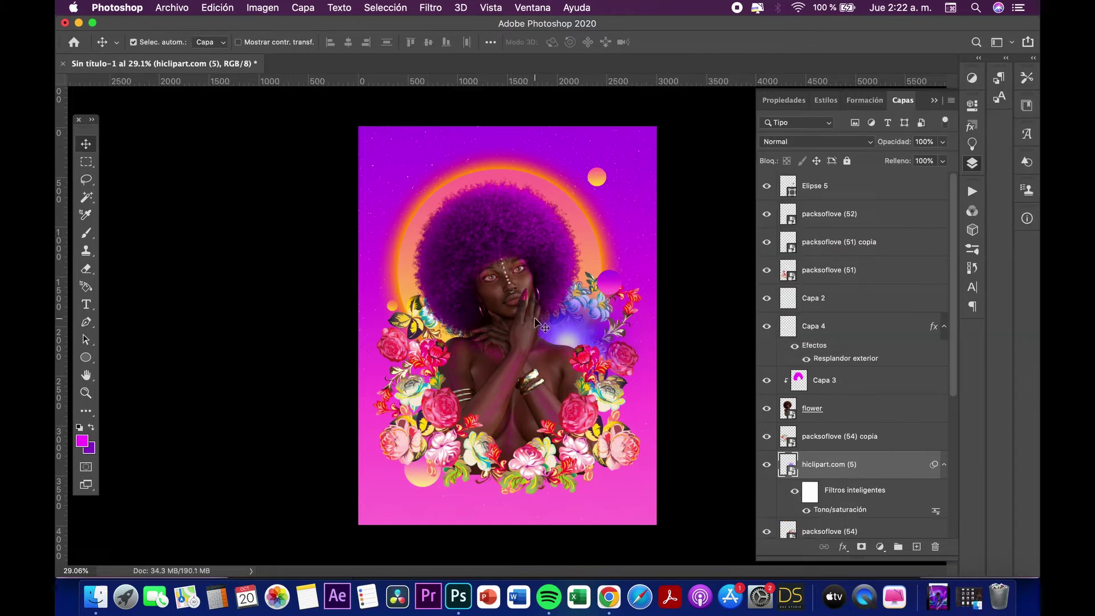
Alt-drag a copy of the hiclipart.com (5) cluster down-left among the lower flowers.
left_click_drag(536, 323, 440, 442)
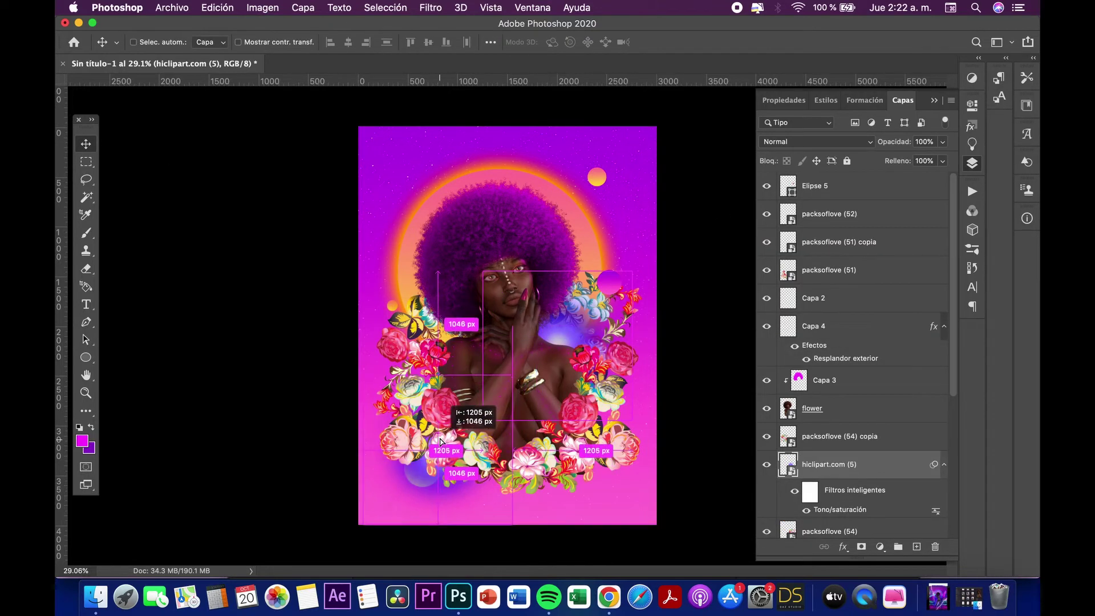
mouse_move(440, 442)
left_mouse_down()
mouse_move(419, 461)
mouse_move(440, 463)
mouse_move(507, 400)
left_mouse_up()
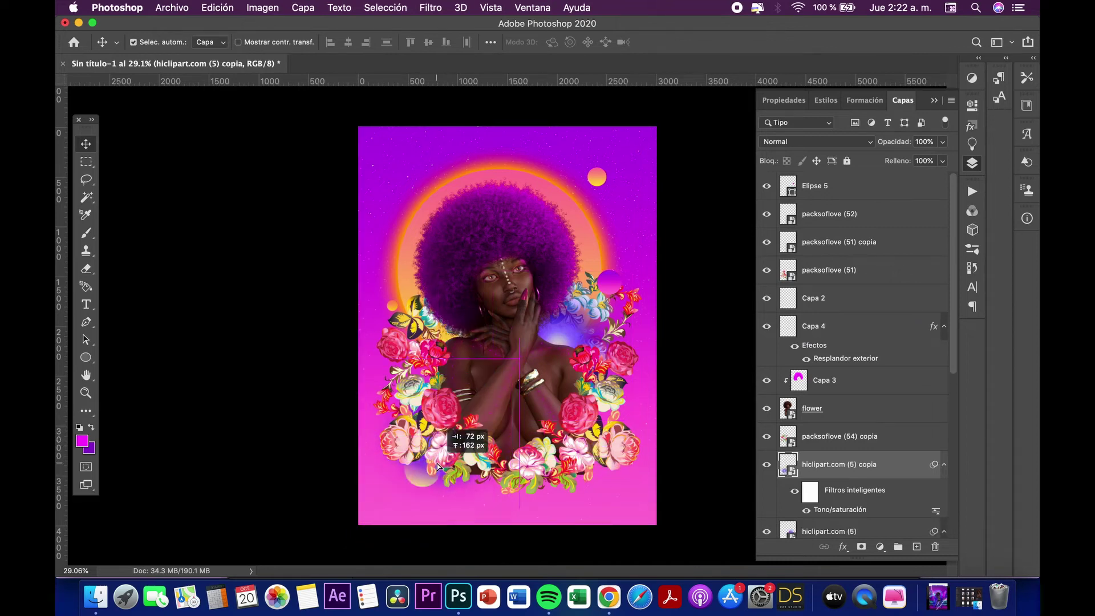
scroll(561, 342, "up", 3)
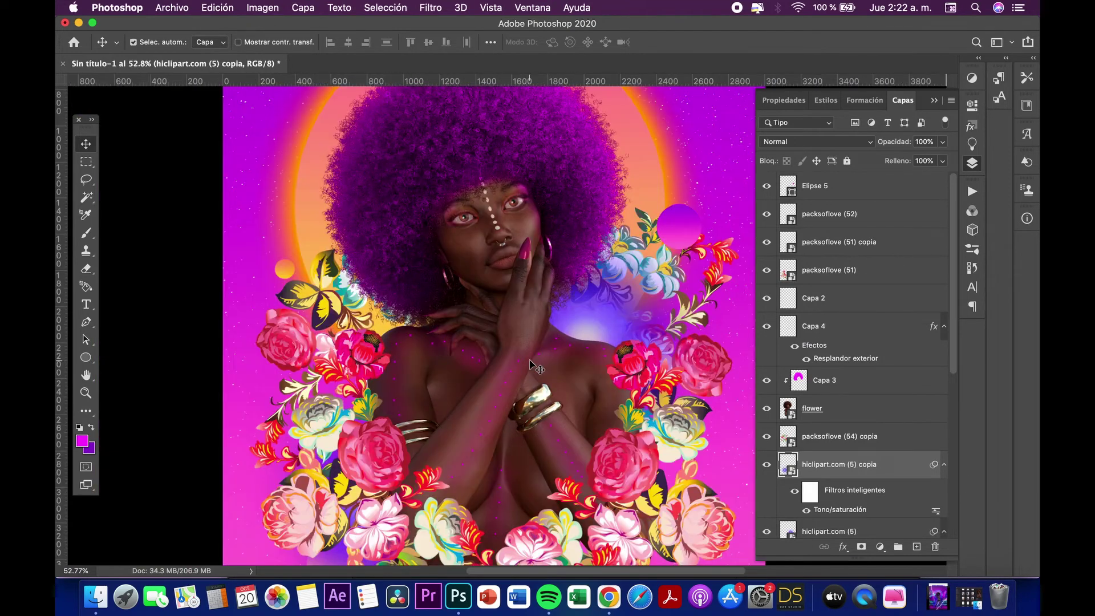
Erase stray purple on Capa 3 near her raised hand.
left_click(548, 192)
key("e")
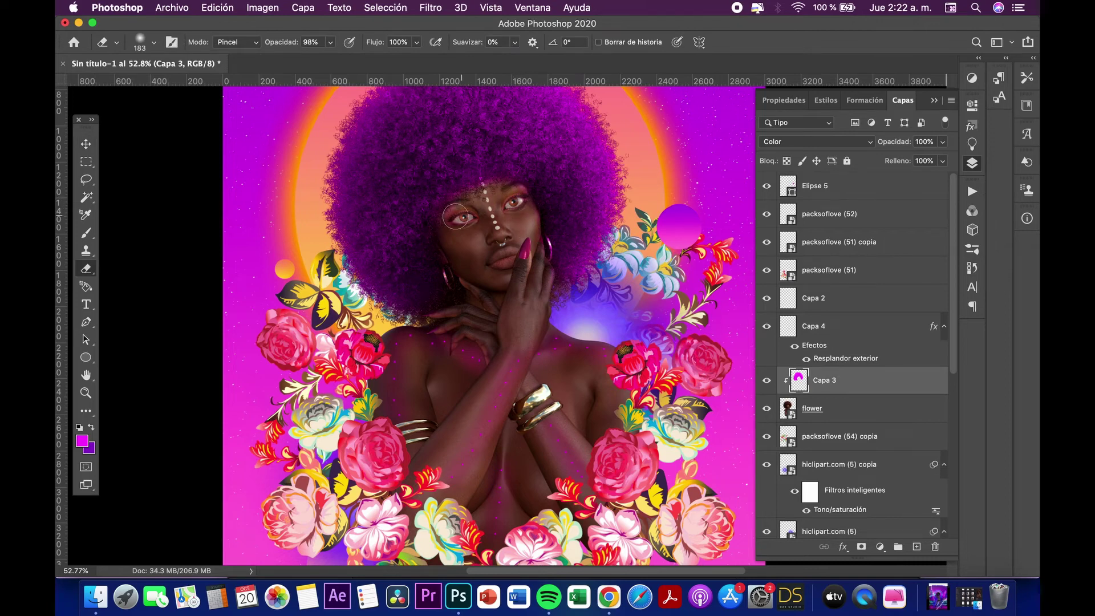
scroll(453, 391, "up", 5)
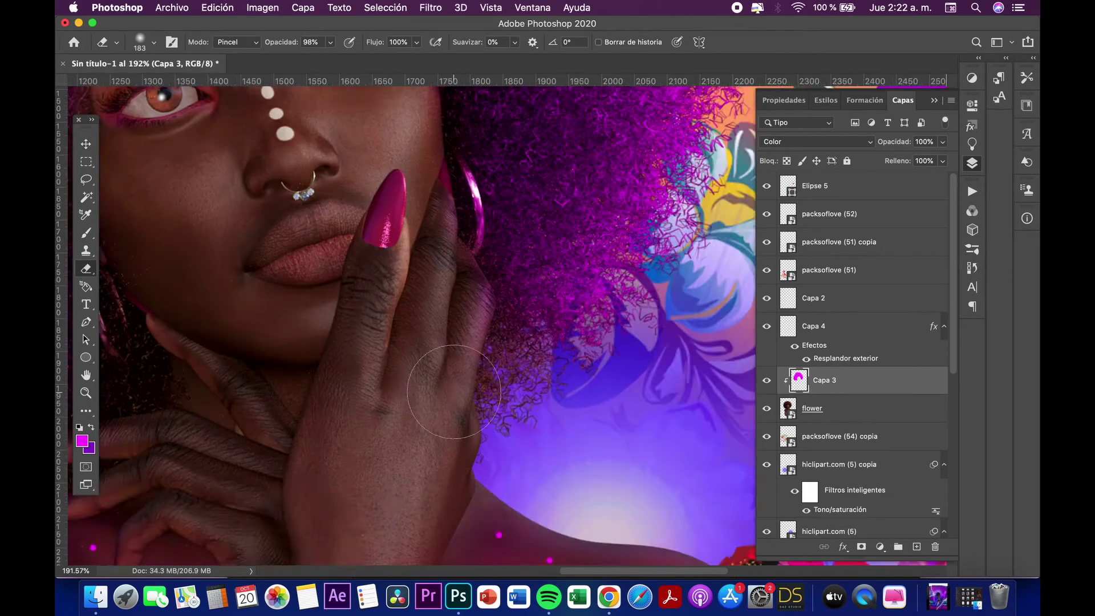
scroll(454, 392, "down", 3)
scroll(595, 406, "down", 4)
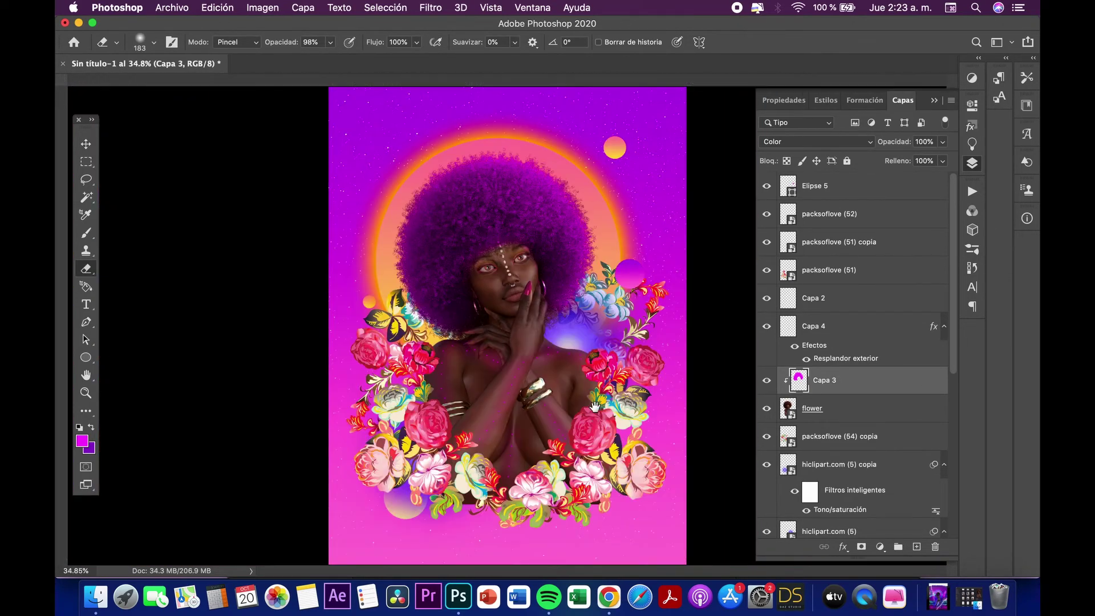
scroll(595, 406, "up", 2)
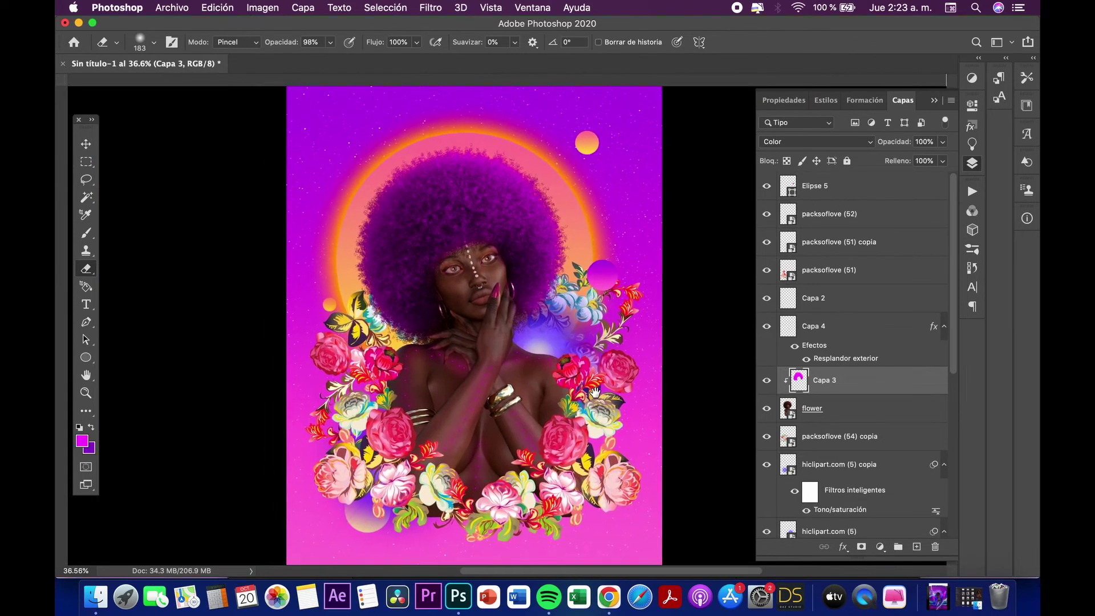
scroll(556, 325, "down", 3)
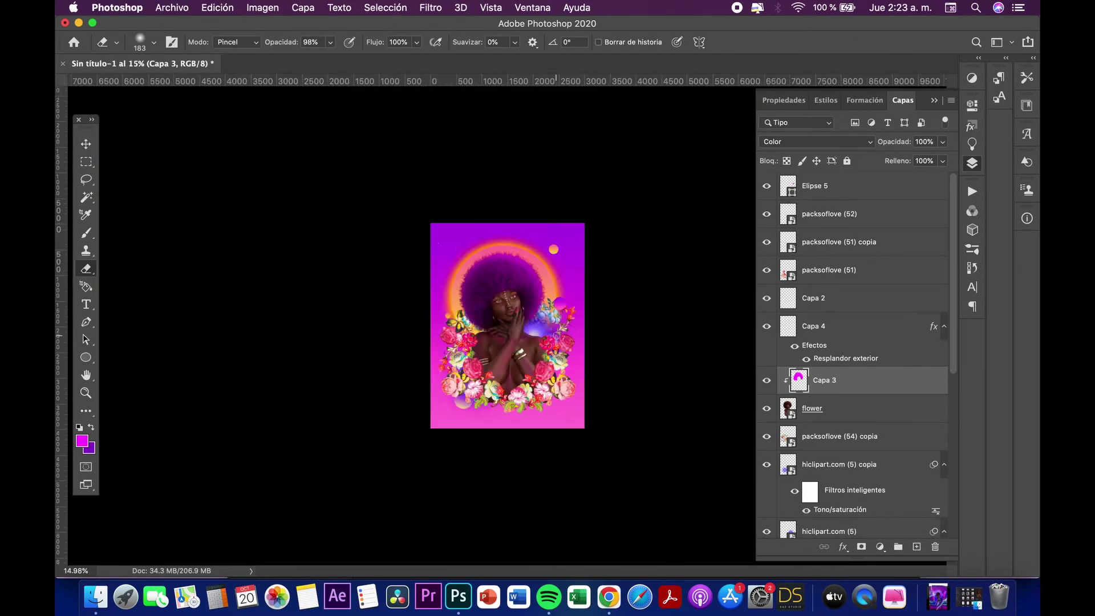
scroll(556, 334, "up", 2)
Shift the packsoflove (51) flowers toward magenta with Hue/Saturation, Hue −29.
key("v")
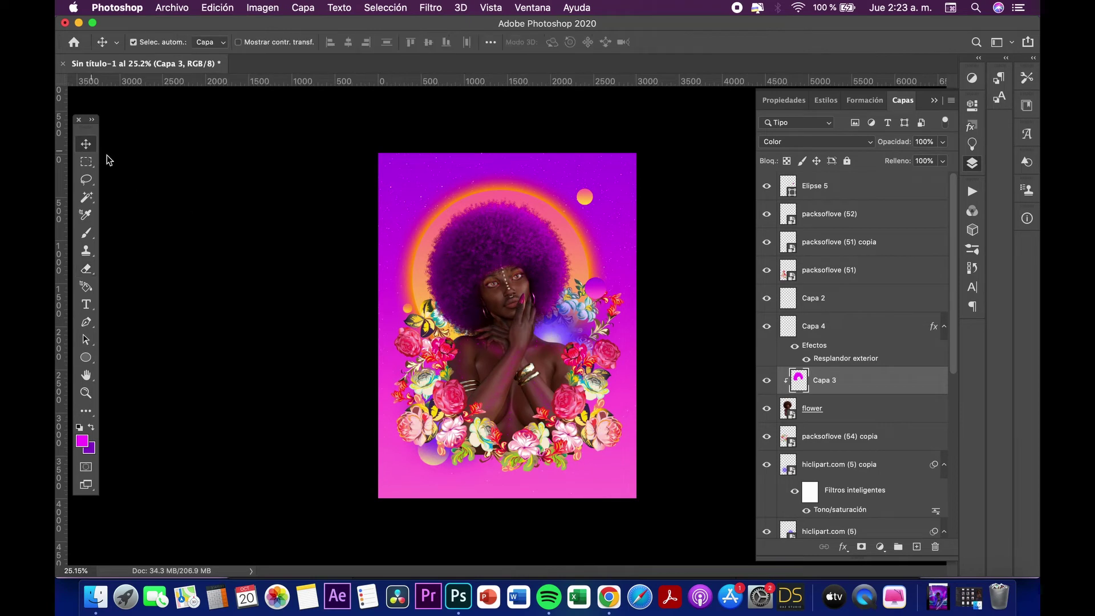
left_click(466, 410)
left_click(270, 8)
left_click(559, 120)
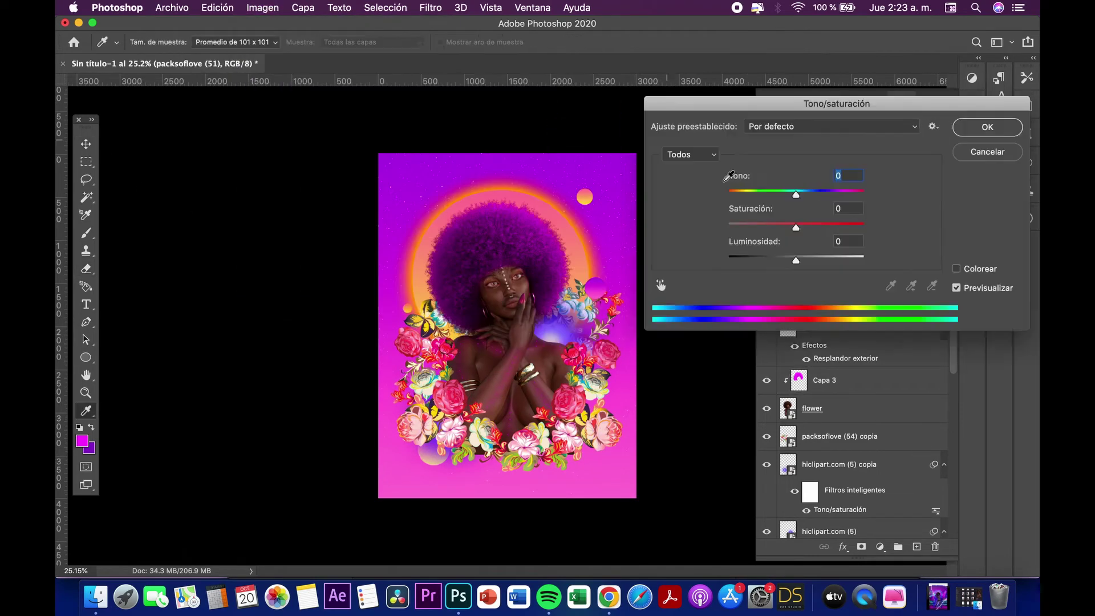
left_click_drag(796, 191, 776, 195)
left_click(979, 130)
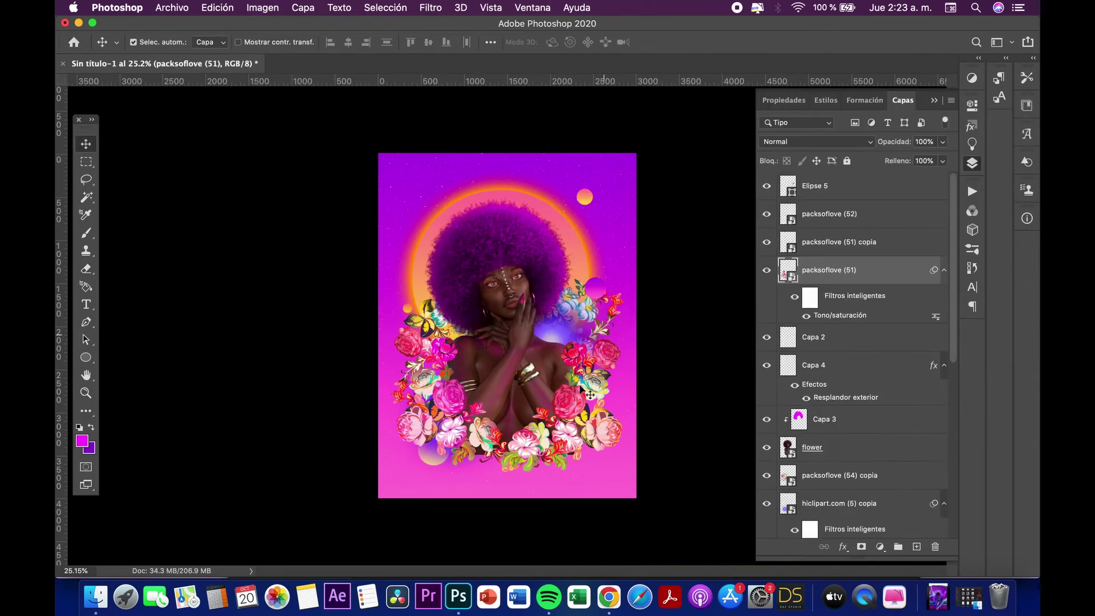
Duplicate the recoloured flower layer and apply Hue/Saturation to the copy.
key("super+j")
left_click(269, 8)
left_click(501, 125)
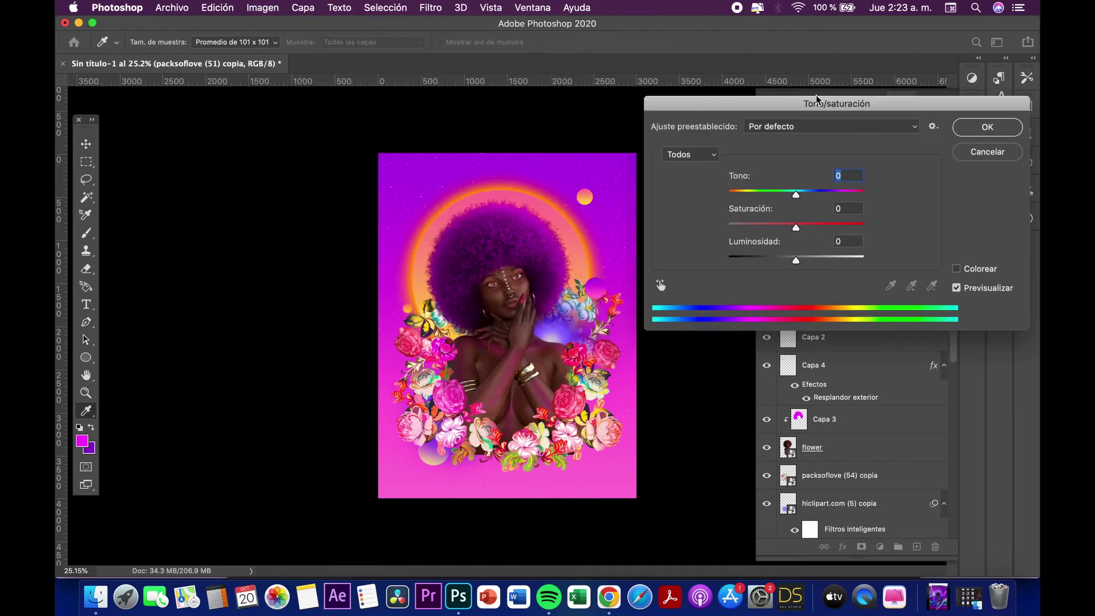
left_click(775, 195)
left_click(986, 126)
Hide the Capa 4 glow layer.
scroll(521, 375, "up", 3)
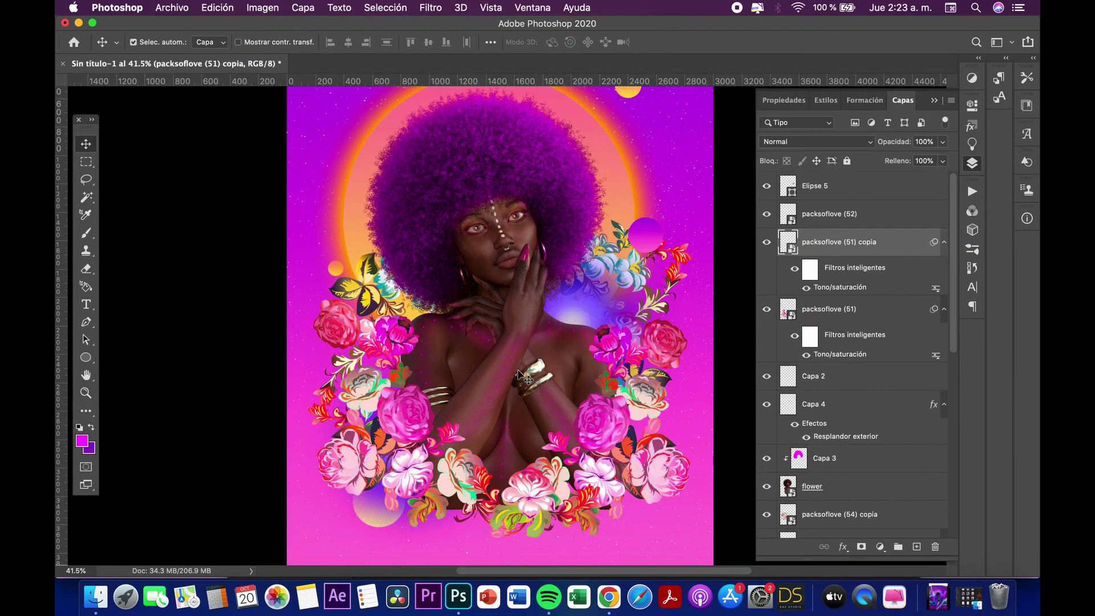
scroll(520, 376, "up", 2)
left_click(816, 404)
left_click(767, 404)
Add a Vibrance adjustment layer of +13 above Elipse 5.
scroll(644, 409, "down", 5)
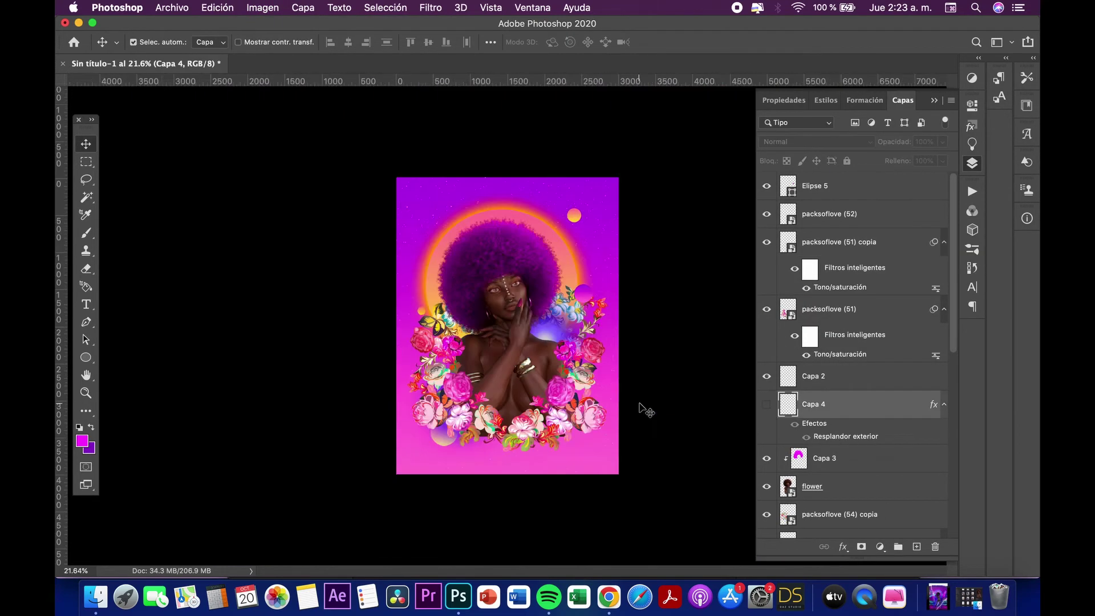
scroll(640, 406, "up", 3)
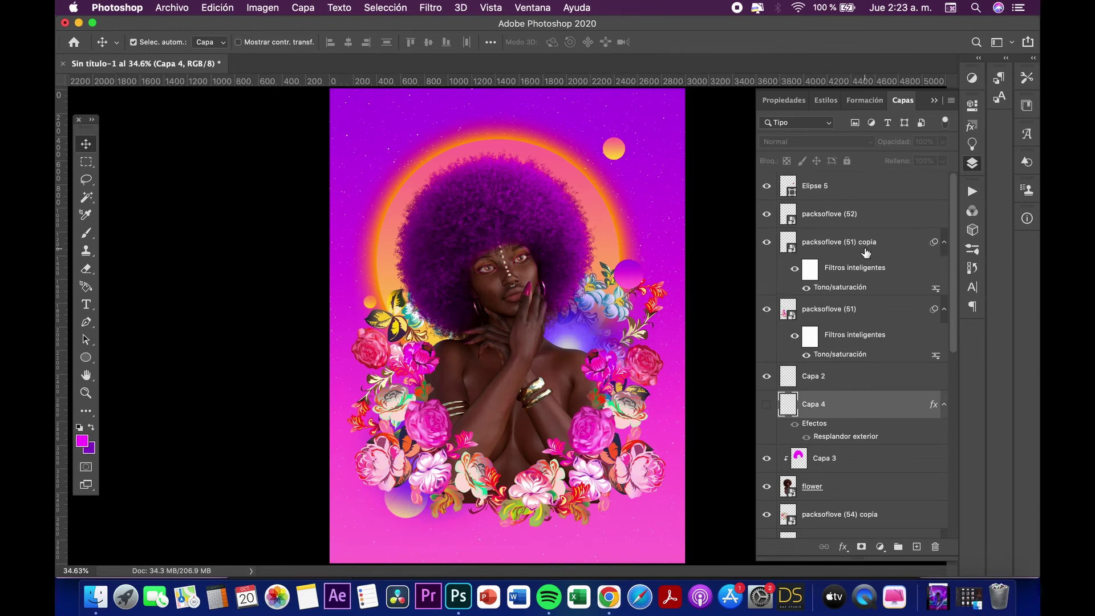
left_click(815, 186)
left_click(880, 547)
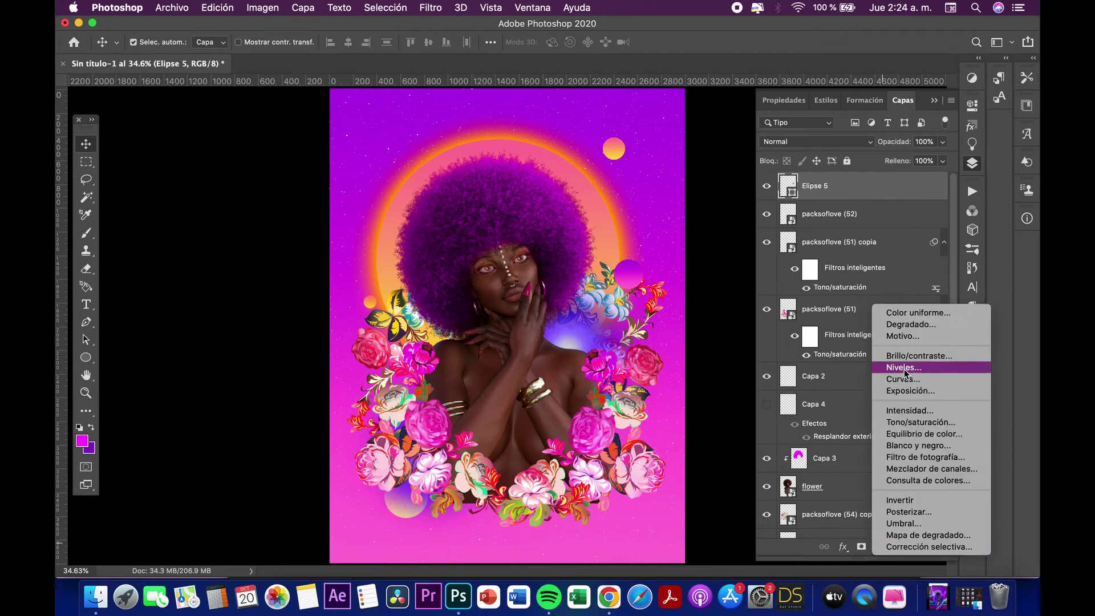
left_click(889, 413)
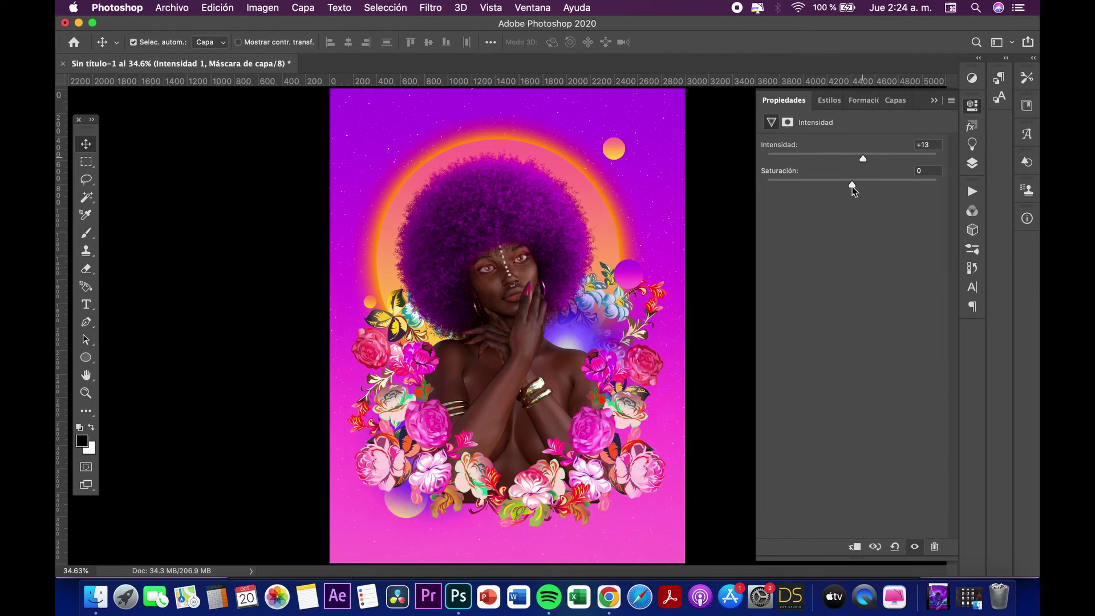
left_click_drag(852, 184, 860, 185)
left_click(973, 163)
Add a Curves adjustment layer with a contrast-boosting S-curve.
left_click(880, 547)
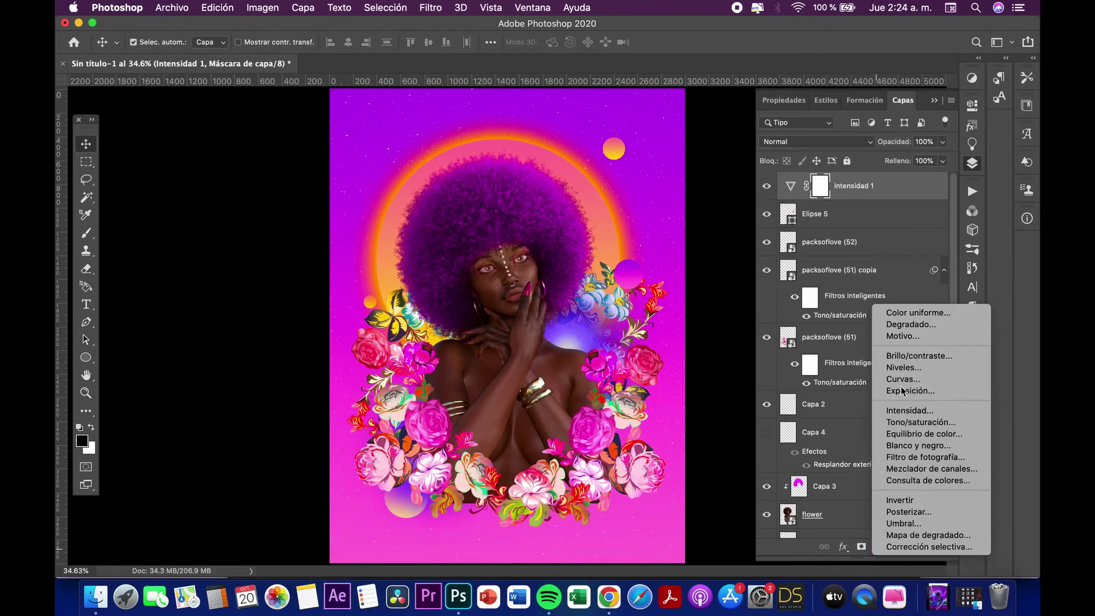
left_click(893, 380)
left_click(837, 276)
left_click(901, 210)
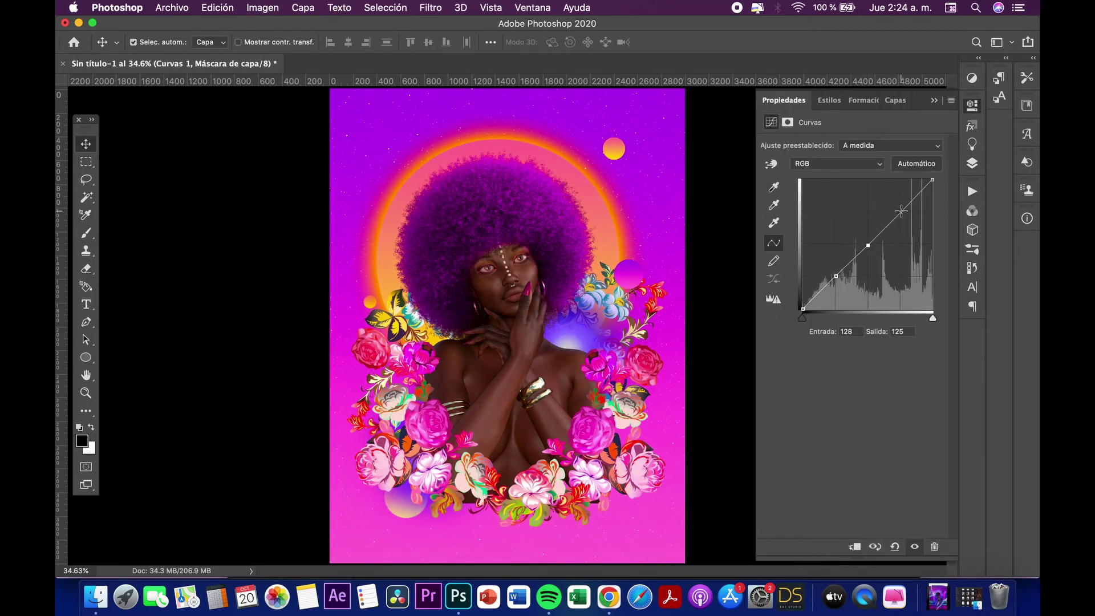
left_click_drag(867, 247, 870, 244)
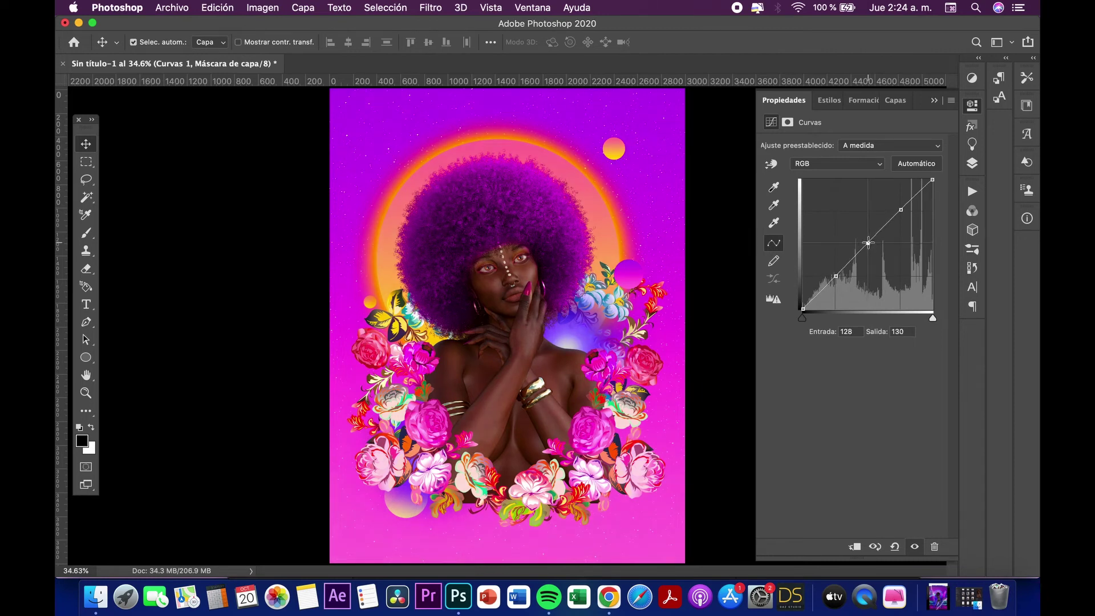
left_click_drag(836, 278, 838, 277)
left_click(973, 164)
Lower the Red channel curve to tone down the red.
left_click(790, 184)
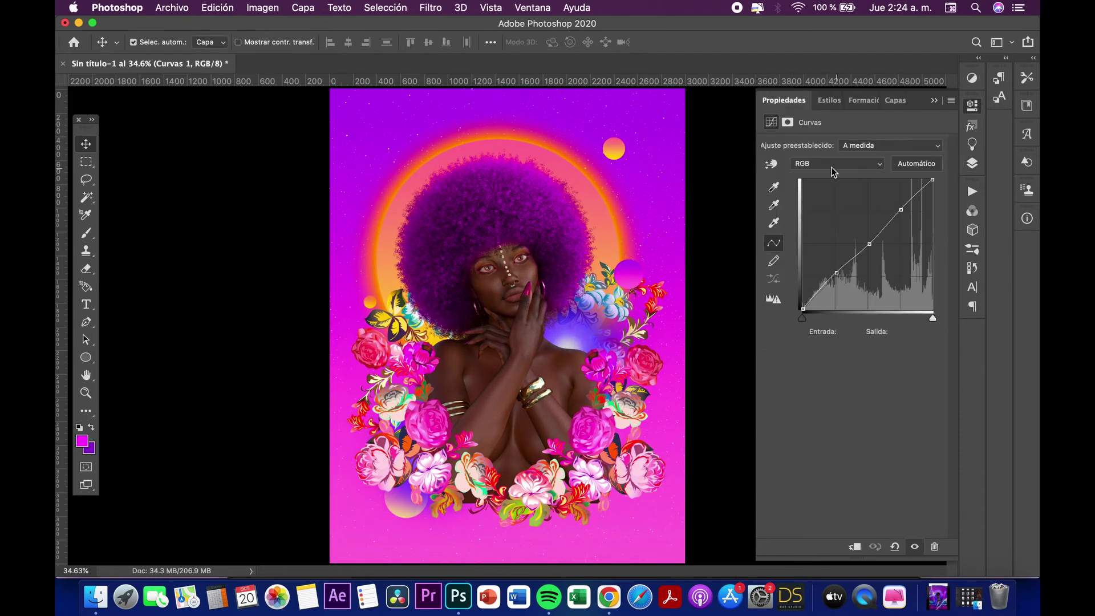
left_click(833, 165)
left_click(810, 173)
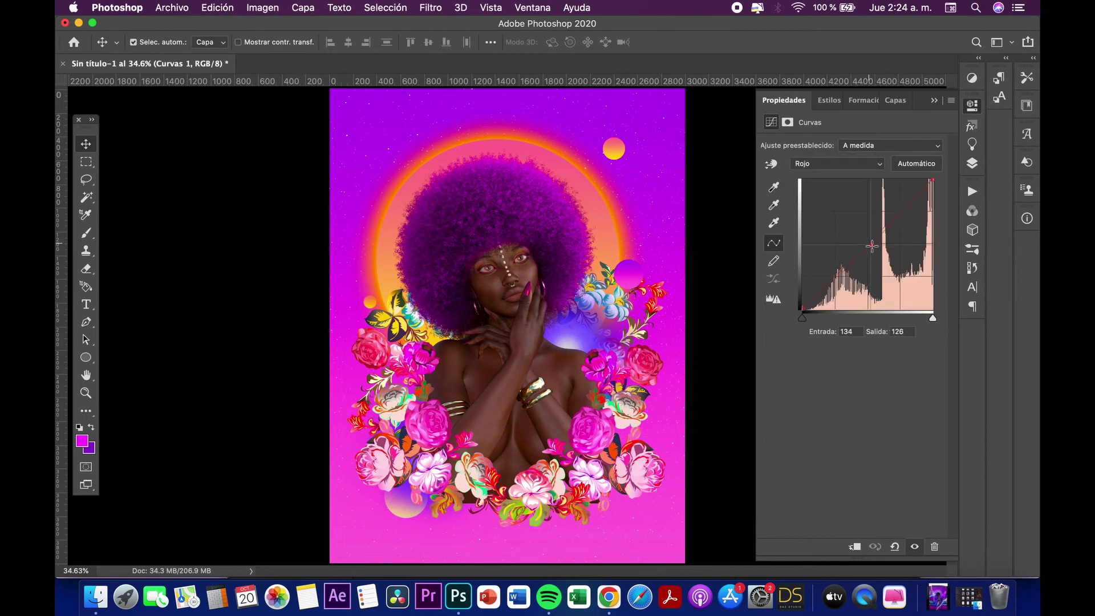
left_click_drag(900, 203, 908, 214)
left_click(972, 165)
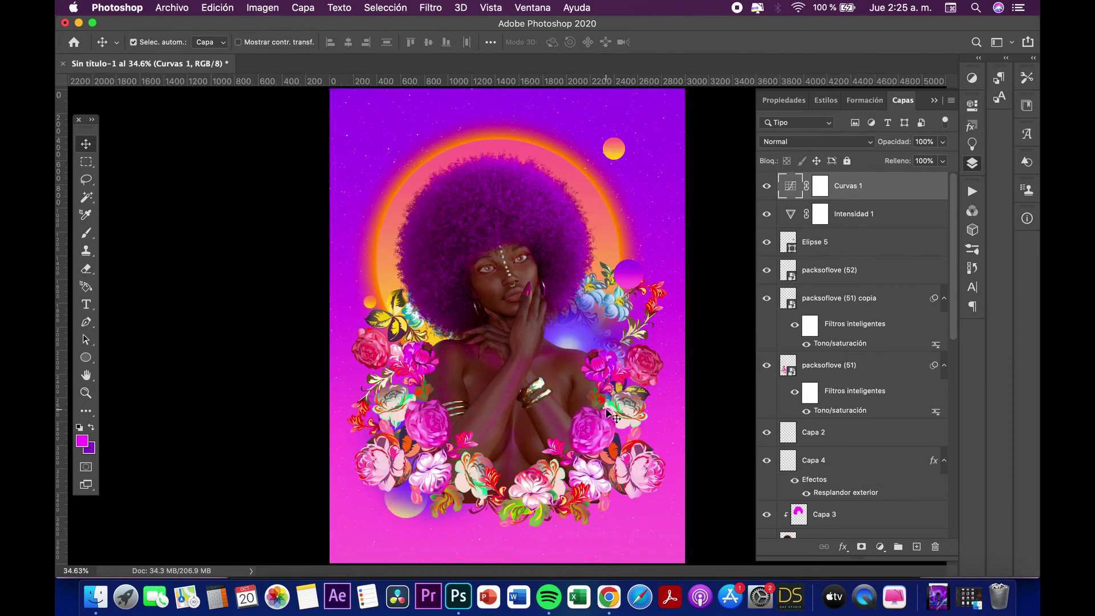
scroll(608, 412, "down", 3)
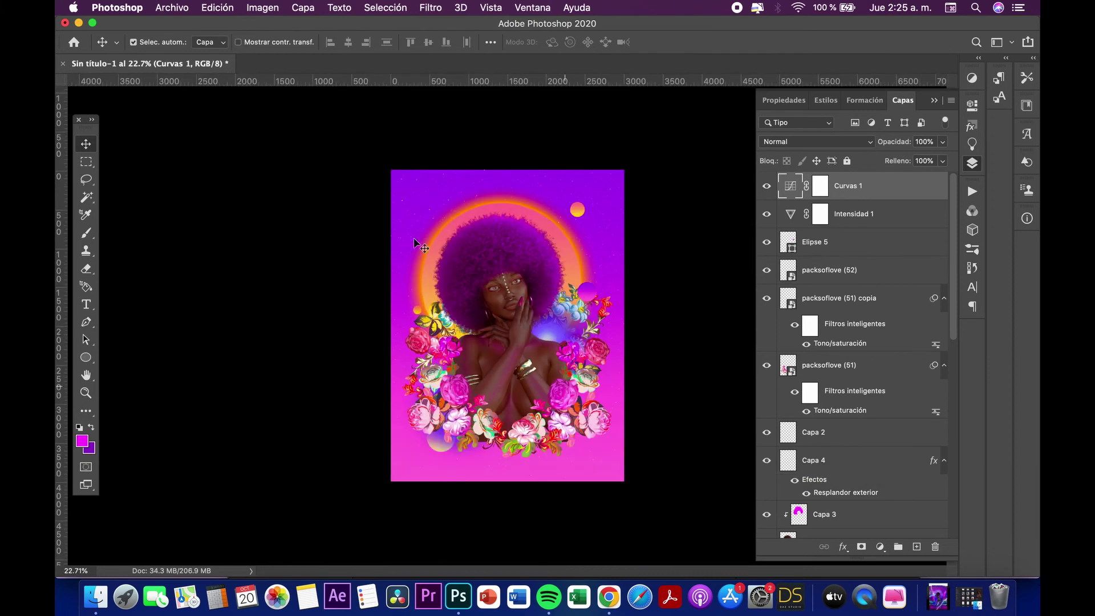
left_click(172, 8)
left_click(213, 161)
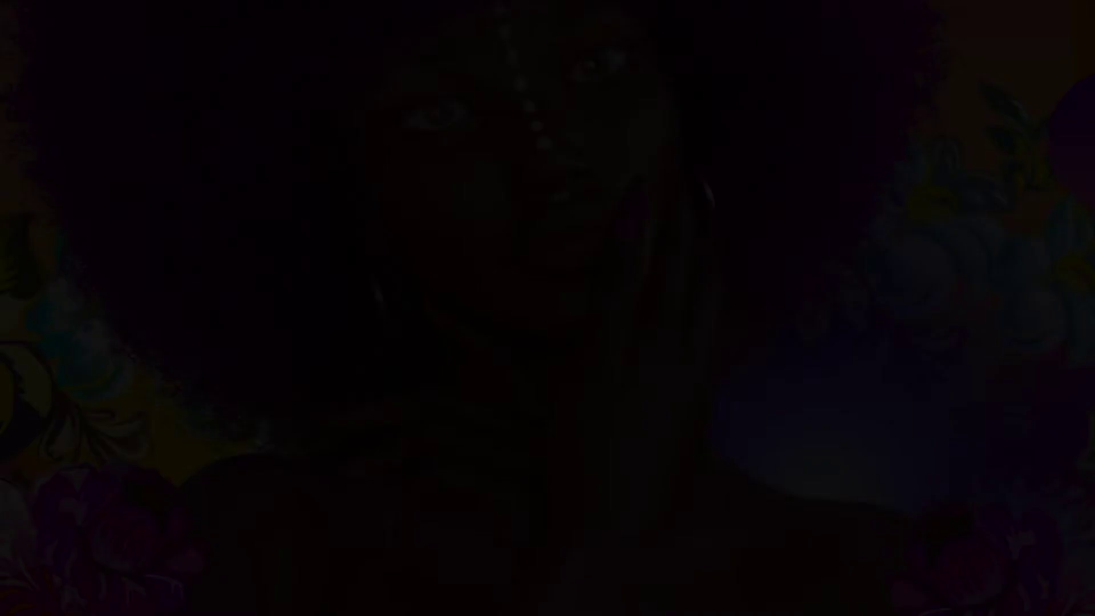